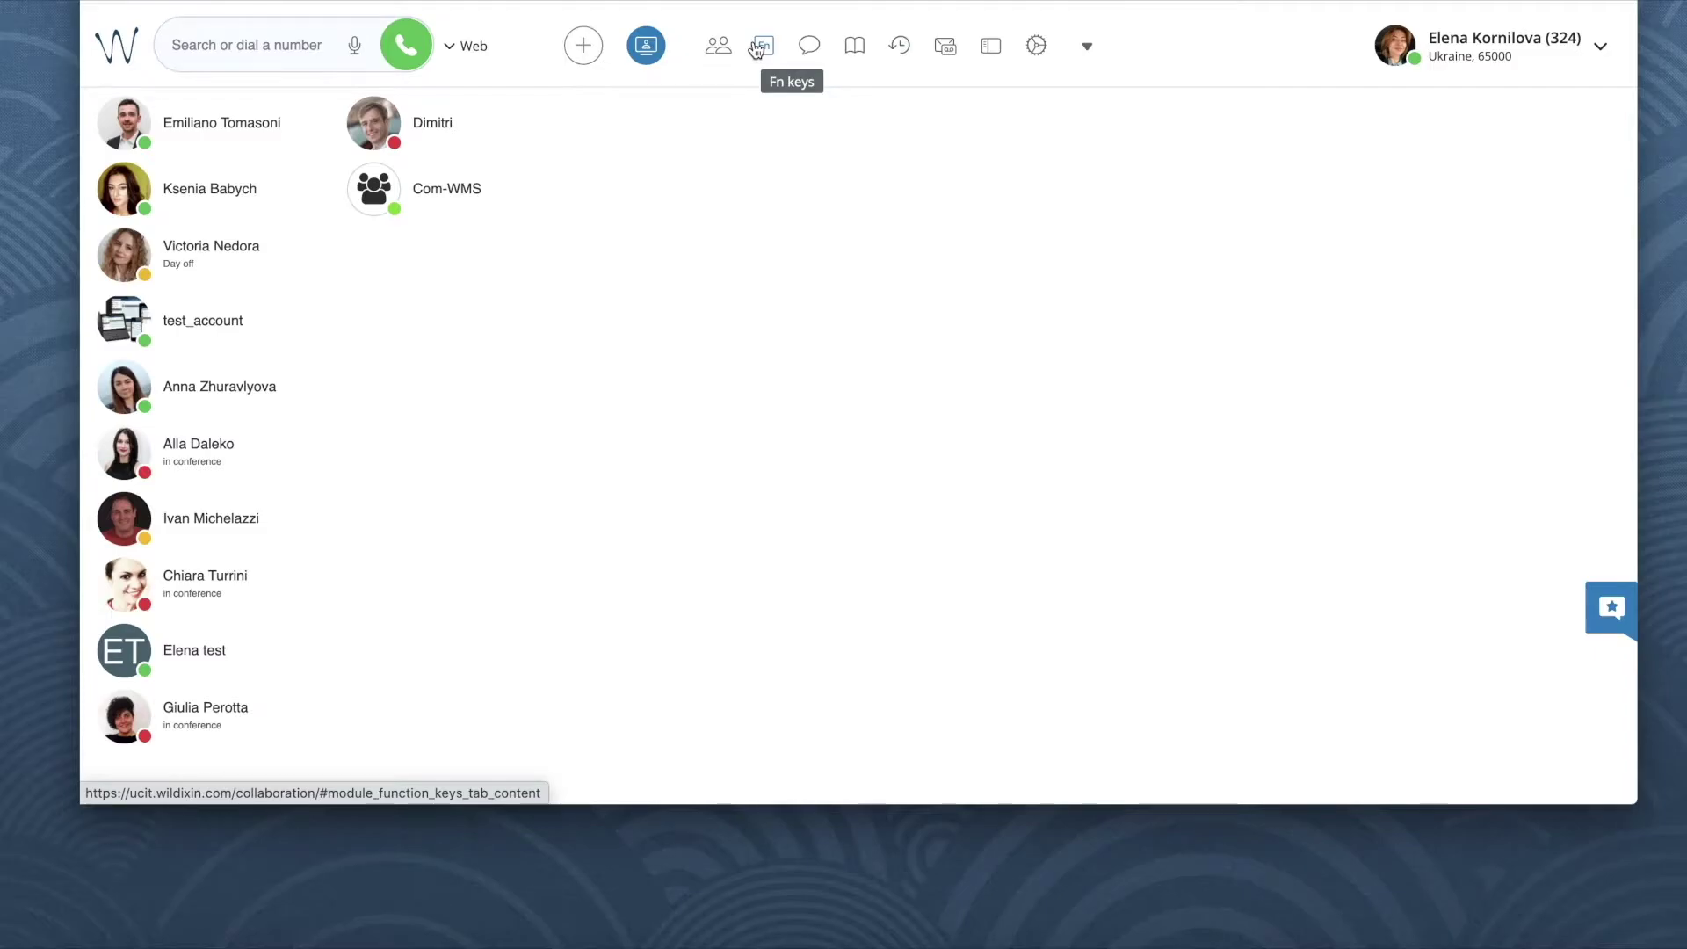
Open Personal settings to show Ring only active device, then make SuperVision the active calling device
left_click(1037, 46)
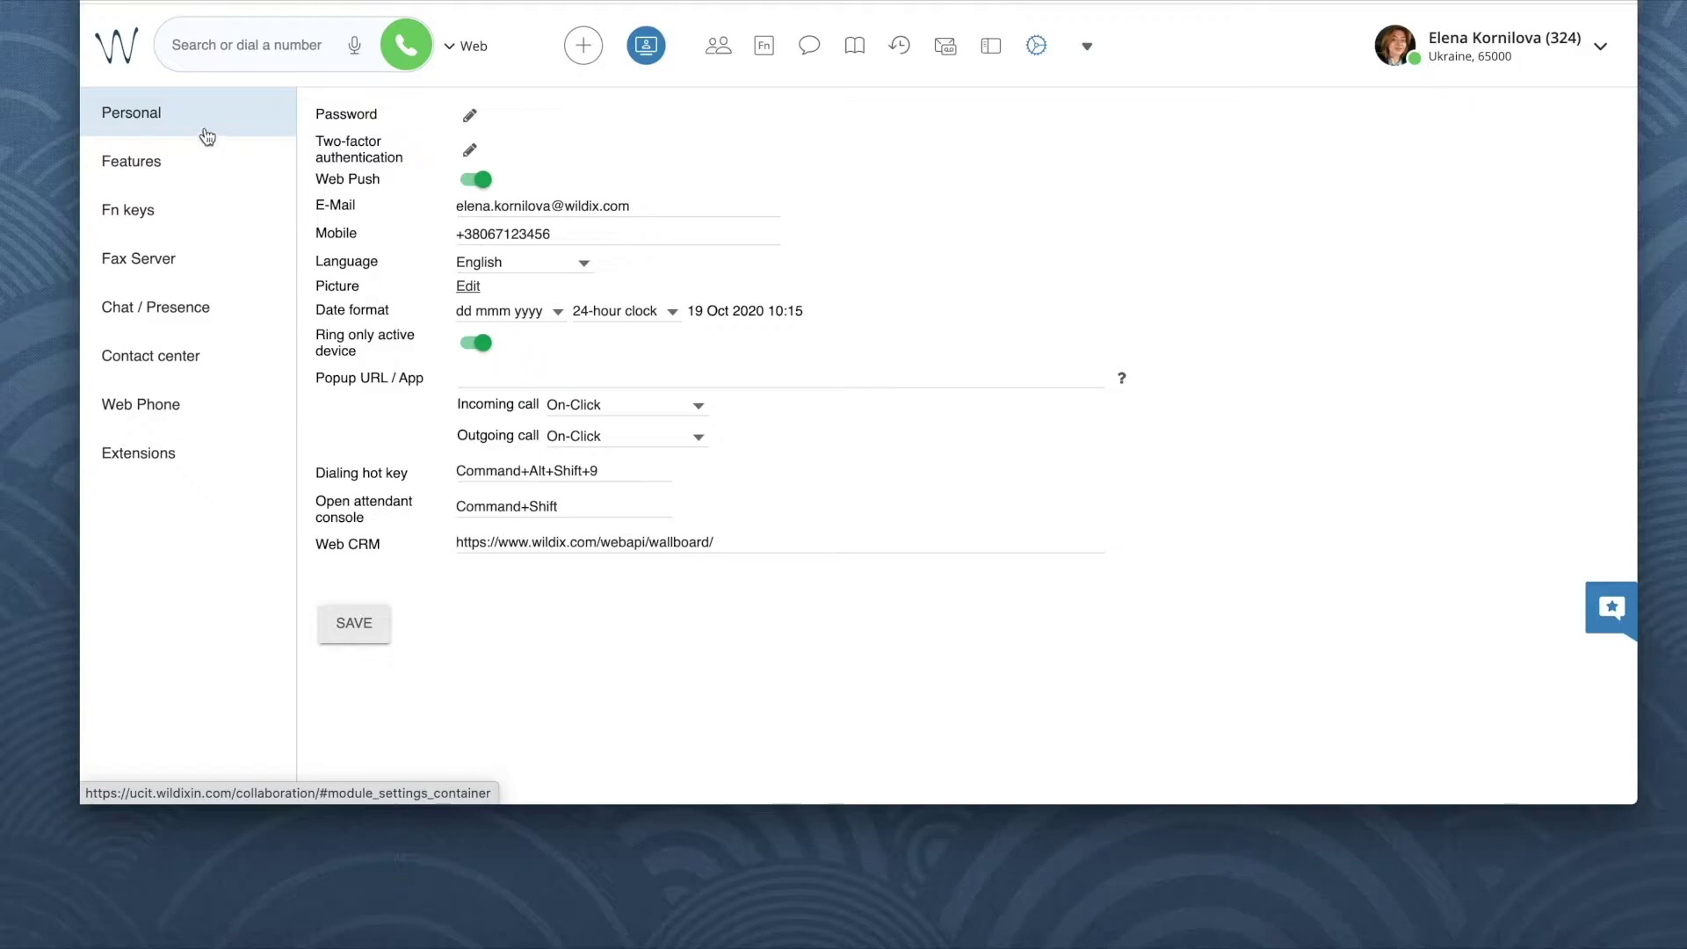
left_click_drag(374, 356, 318, 344)
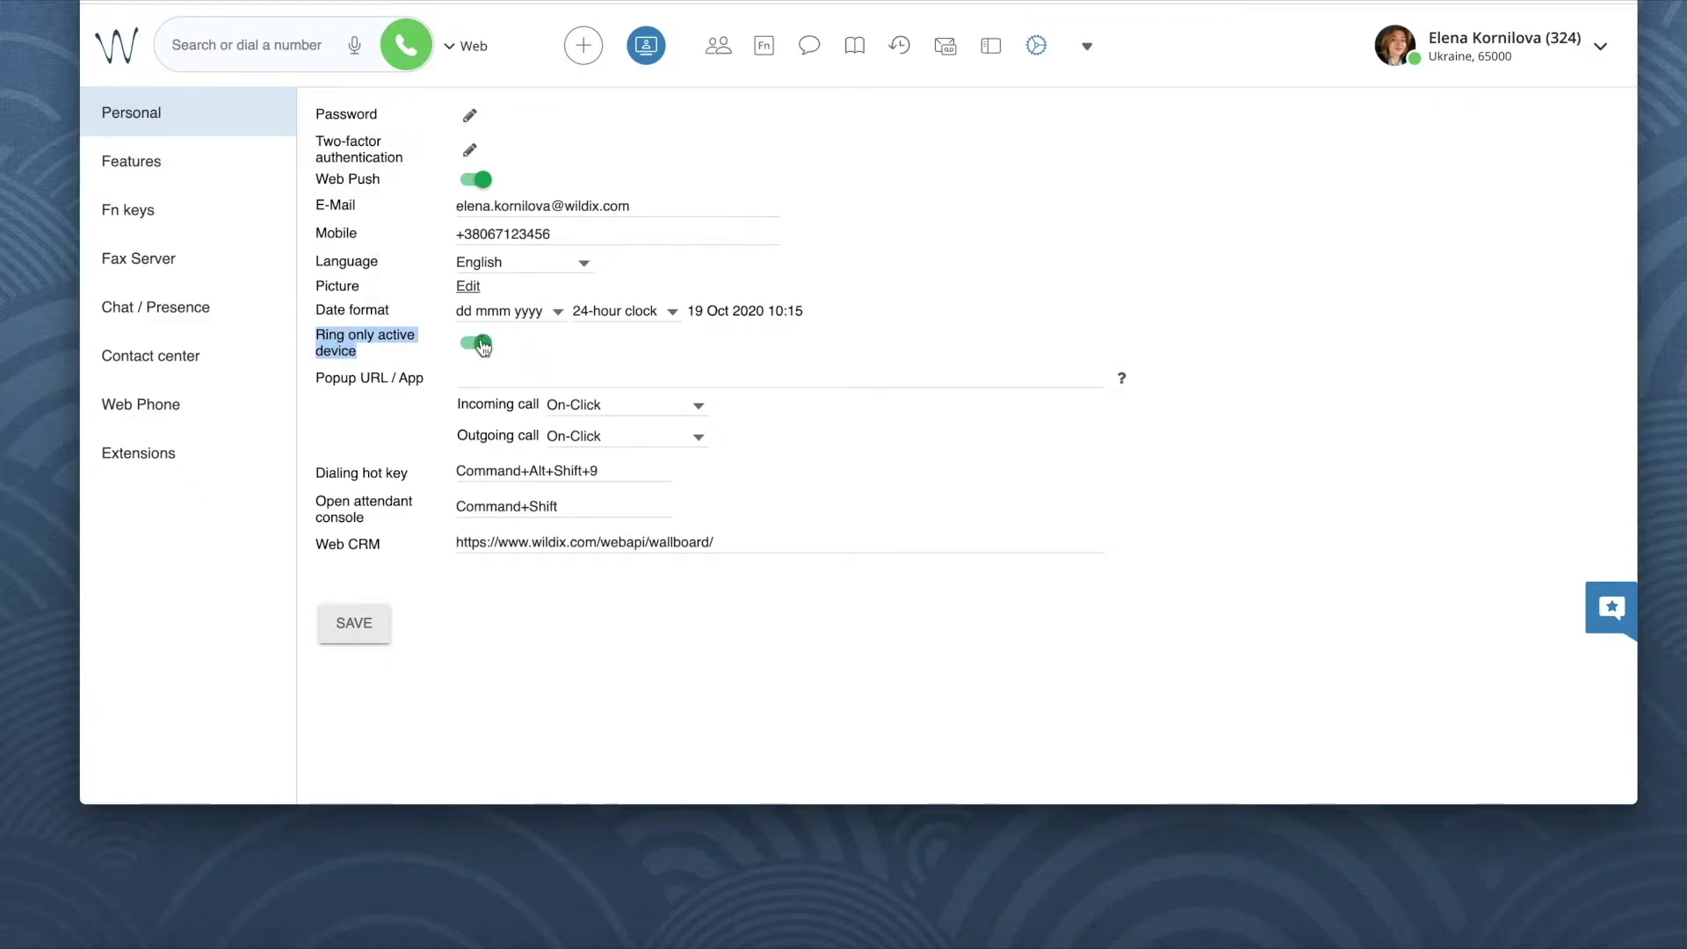
left_click(449, 51)
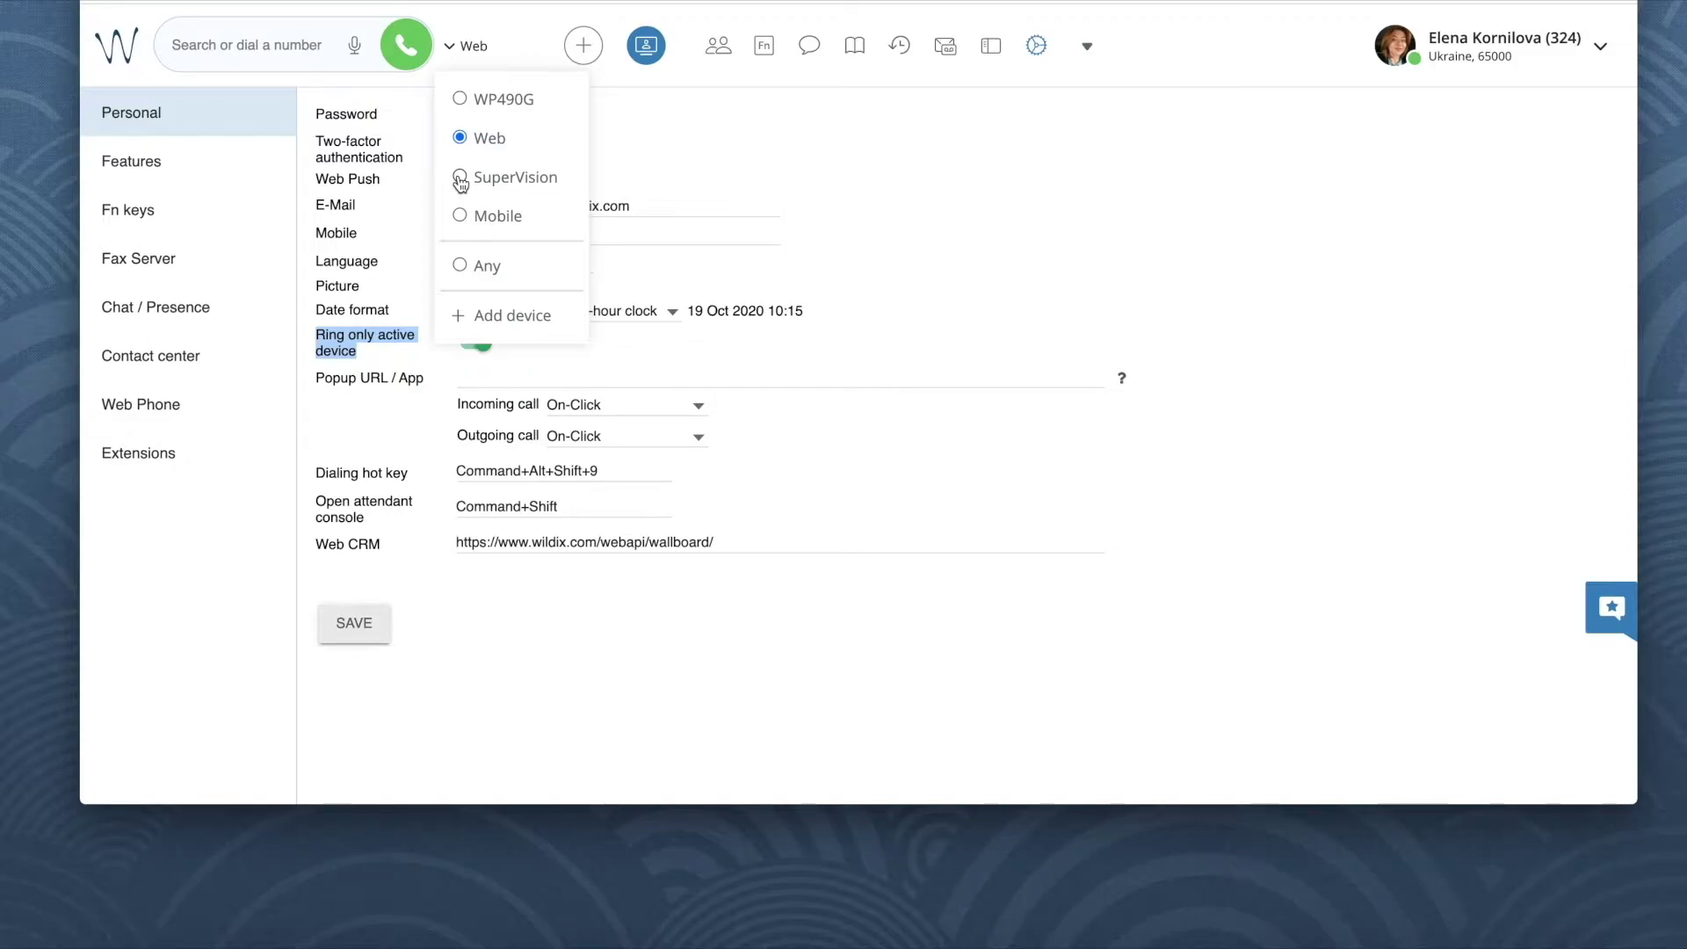
left_click(461, 180)
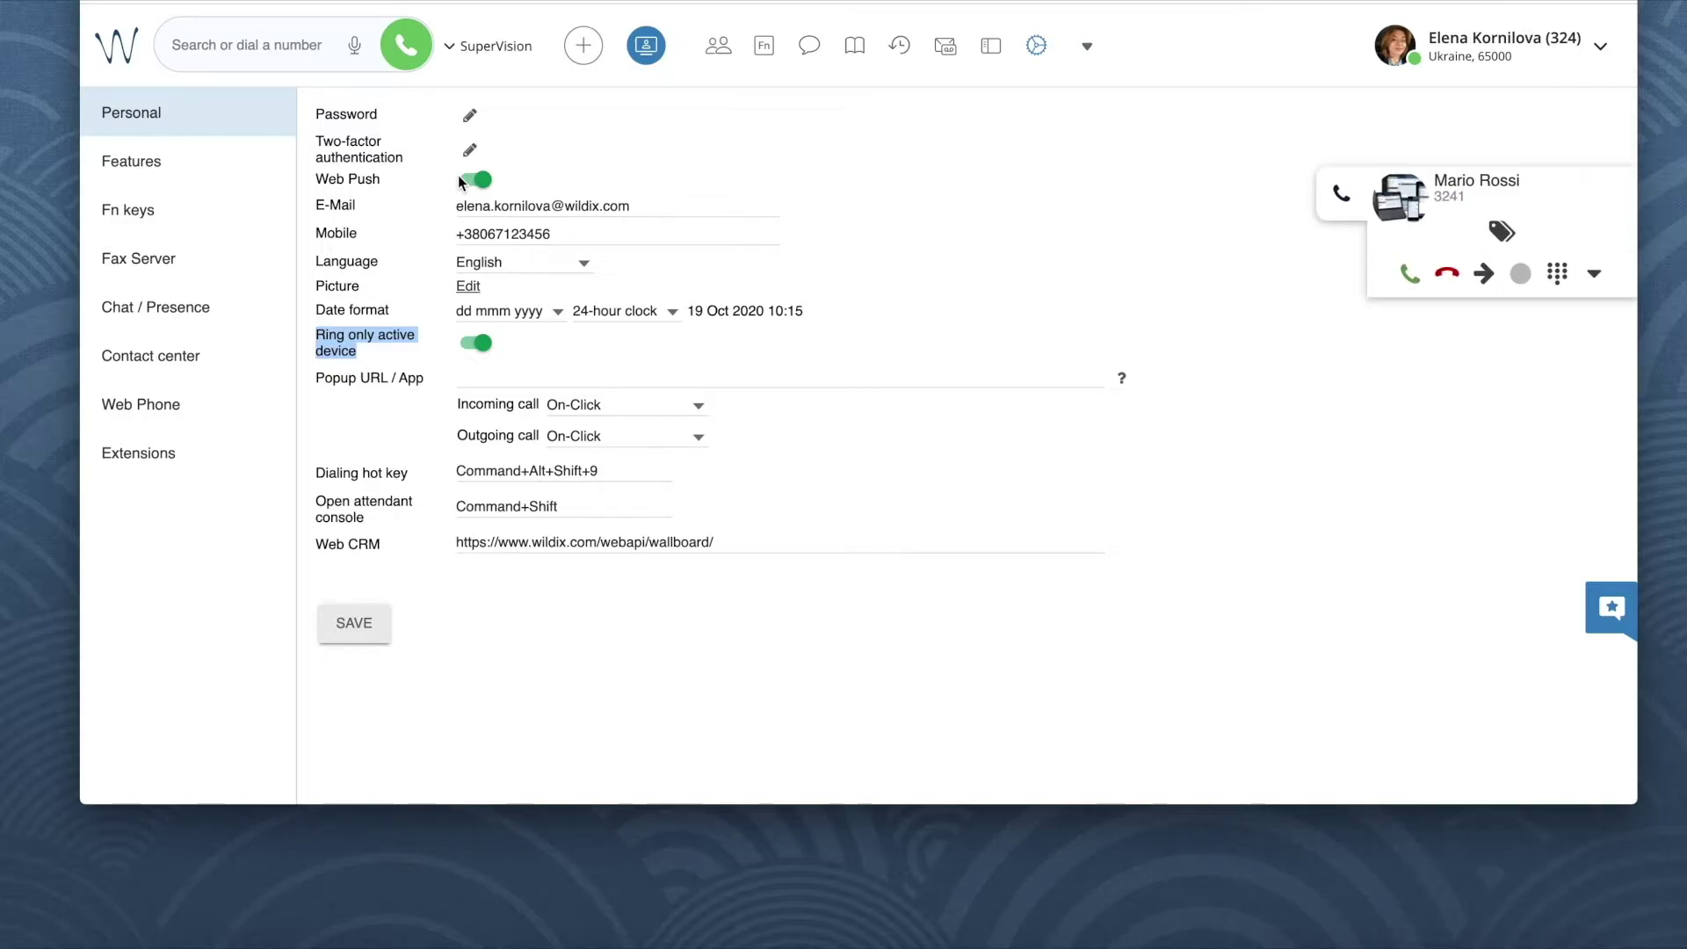
Switch the active calling device back to Web and decline the incoming call
left_click(456, 55)
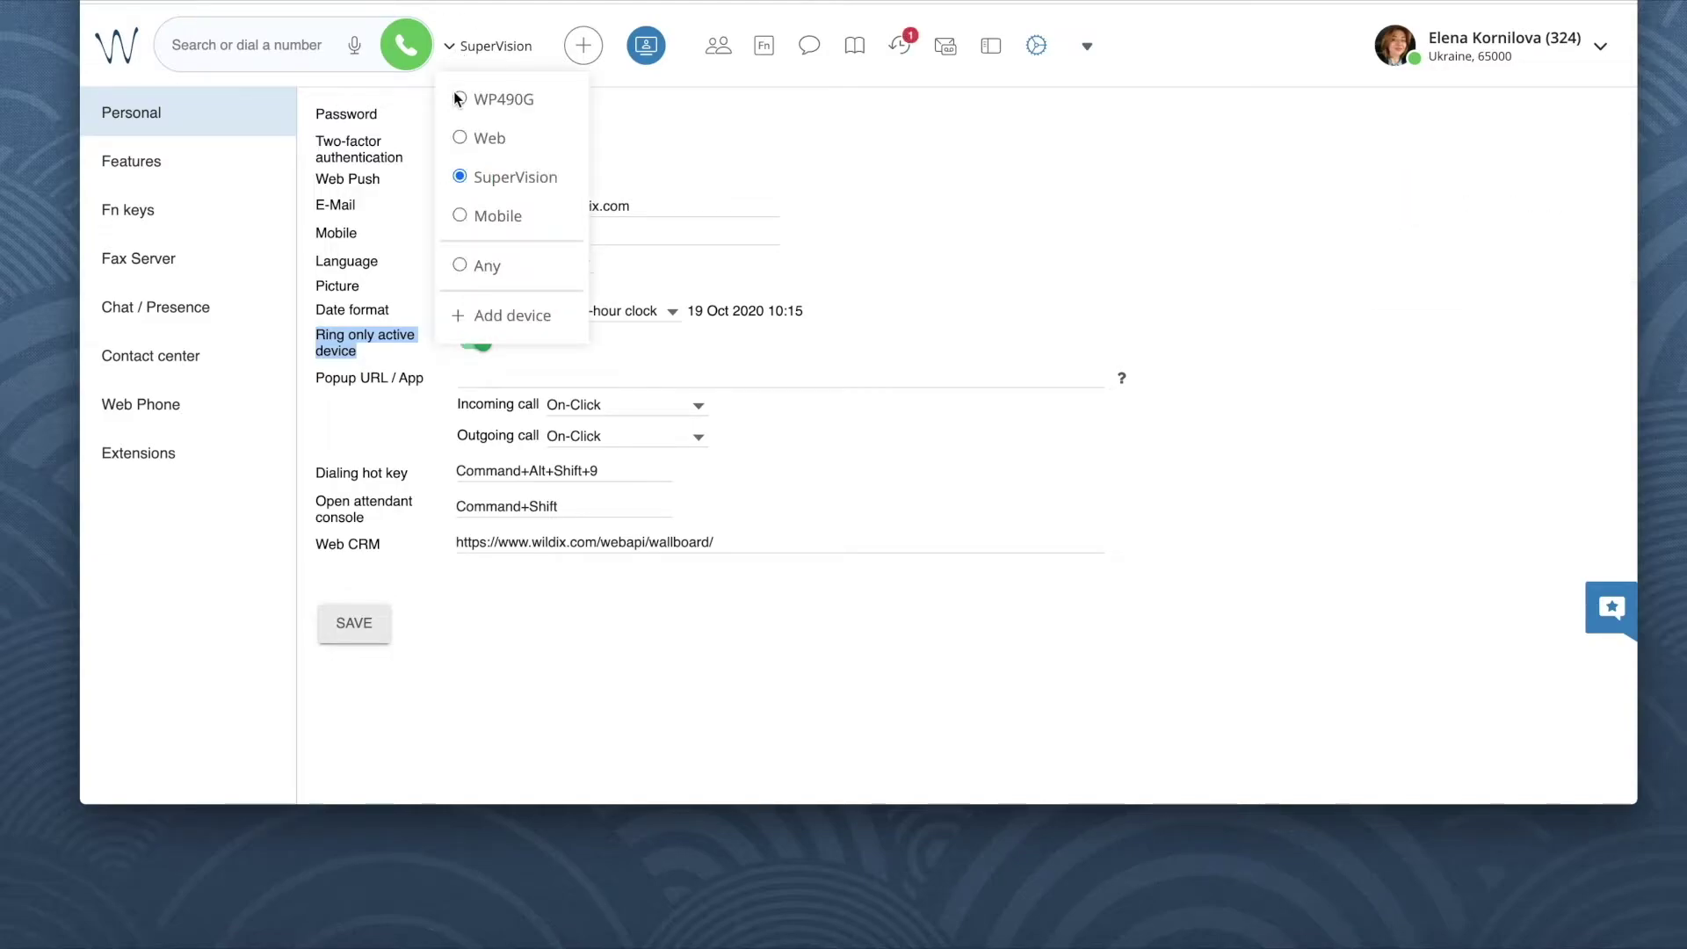
left_click(460, 139)
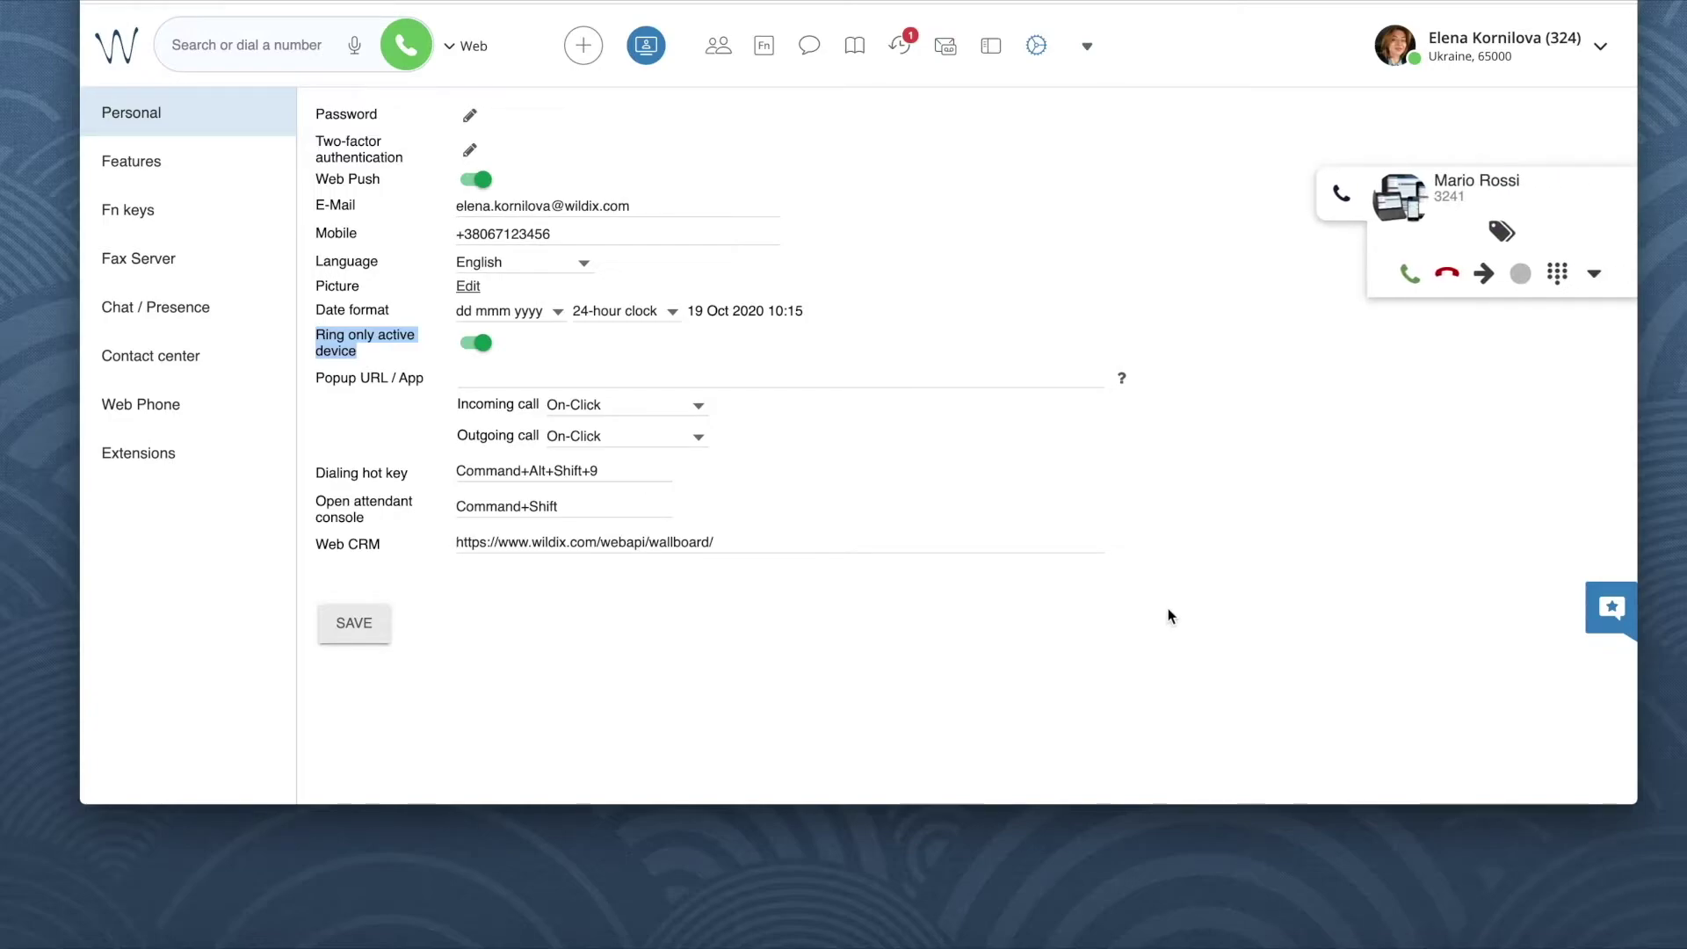
left_click(1446, 275)
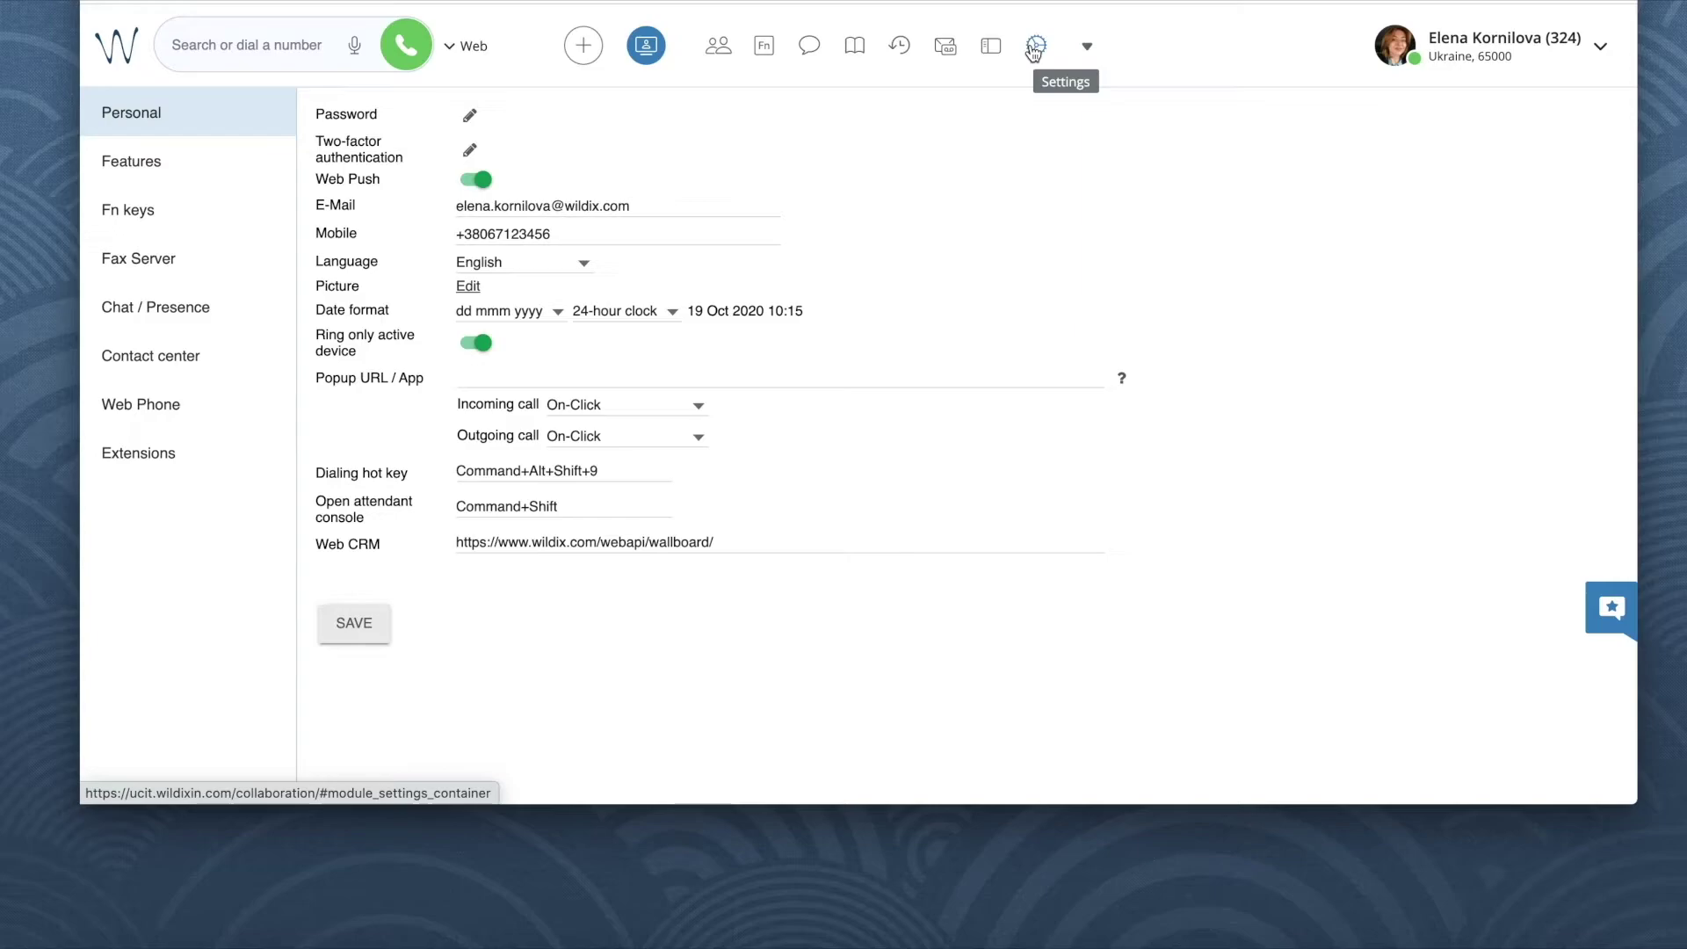
Make Wildix iOS/8.2.45850 the active device, then return to the Fn keys colleagues list
left_click(466, 46)
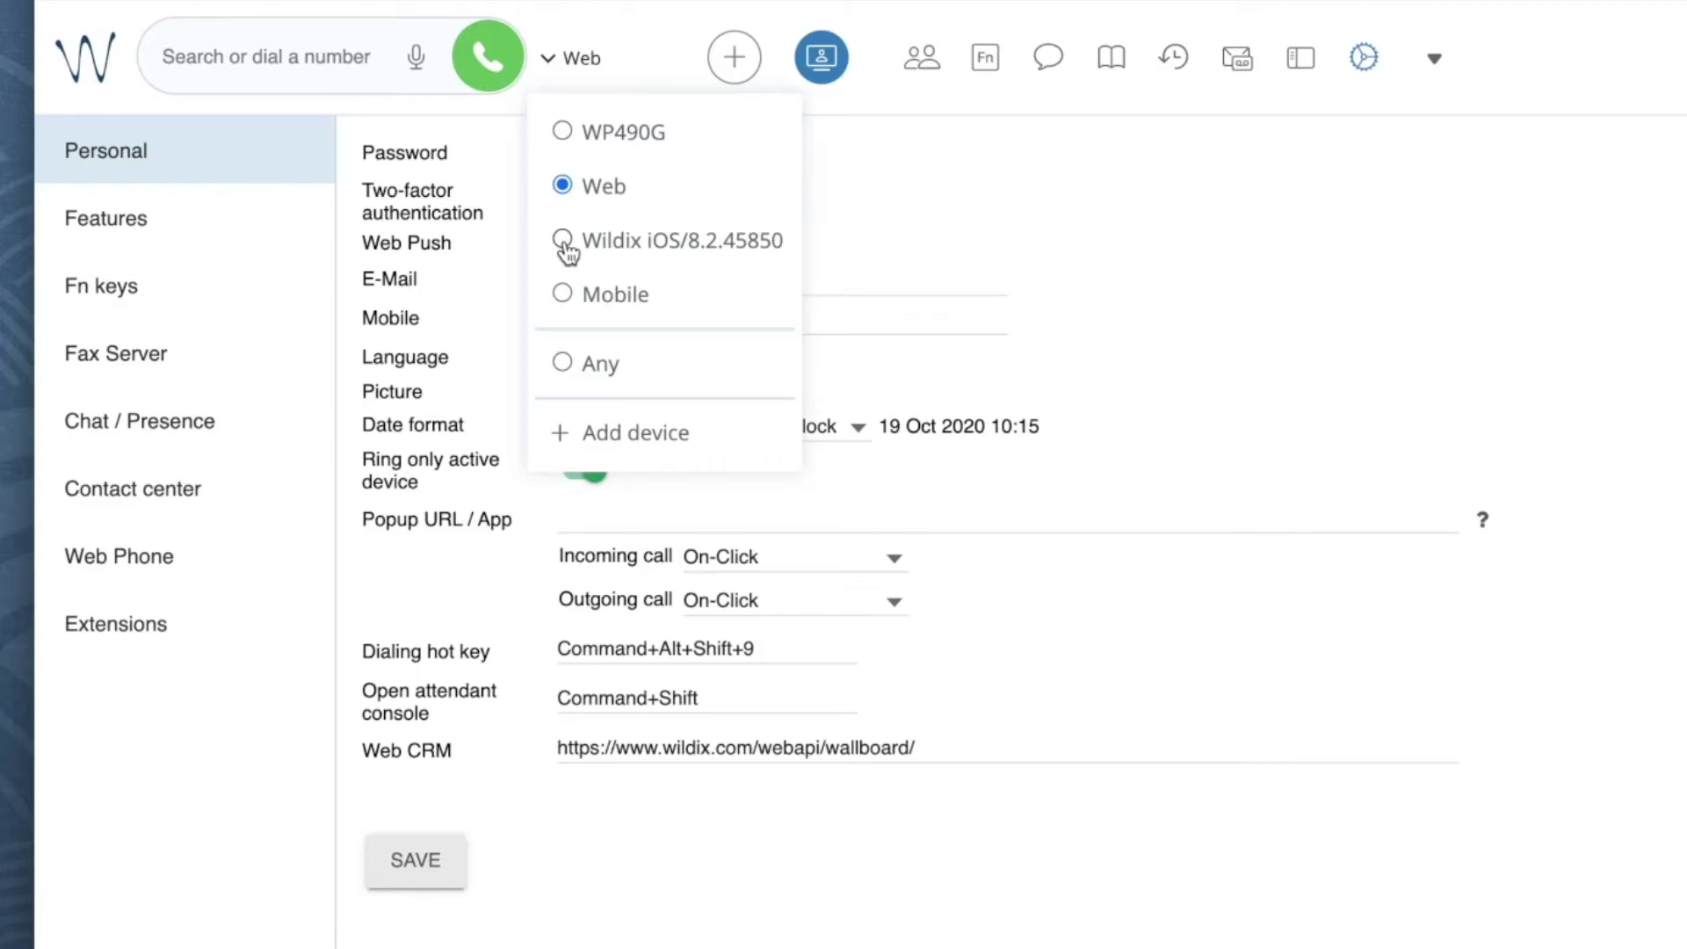
left_click(563, 240)
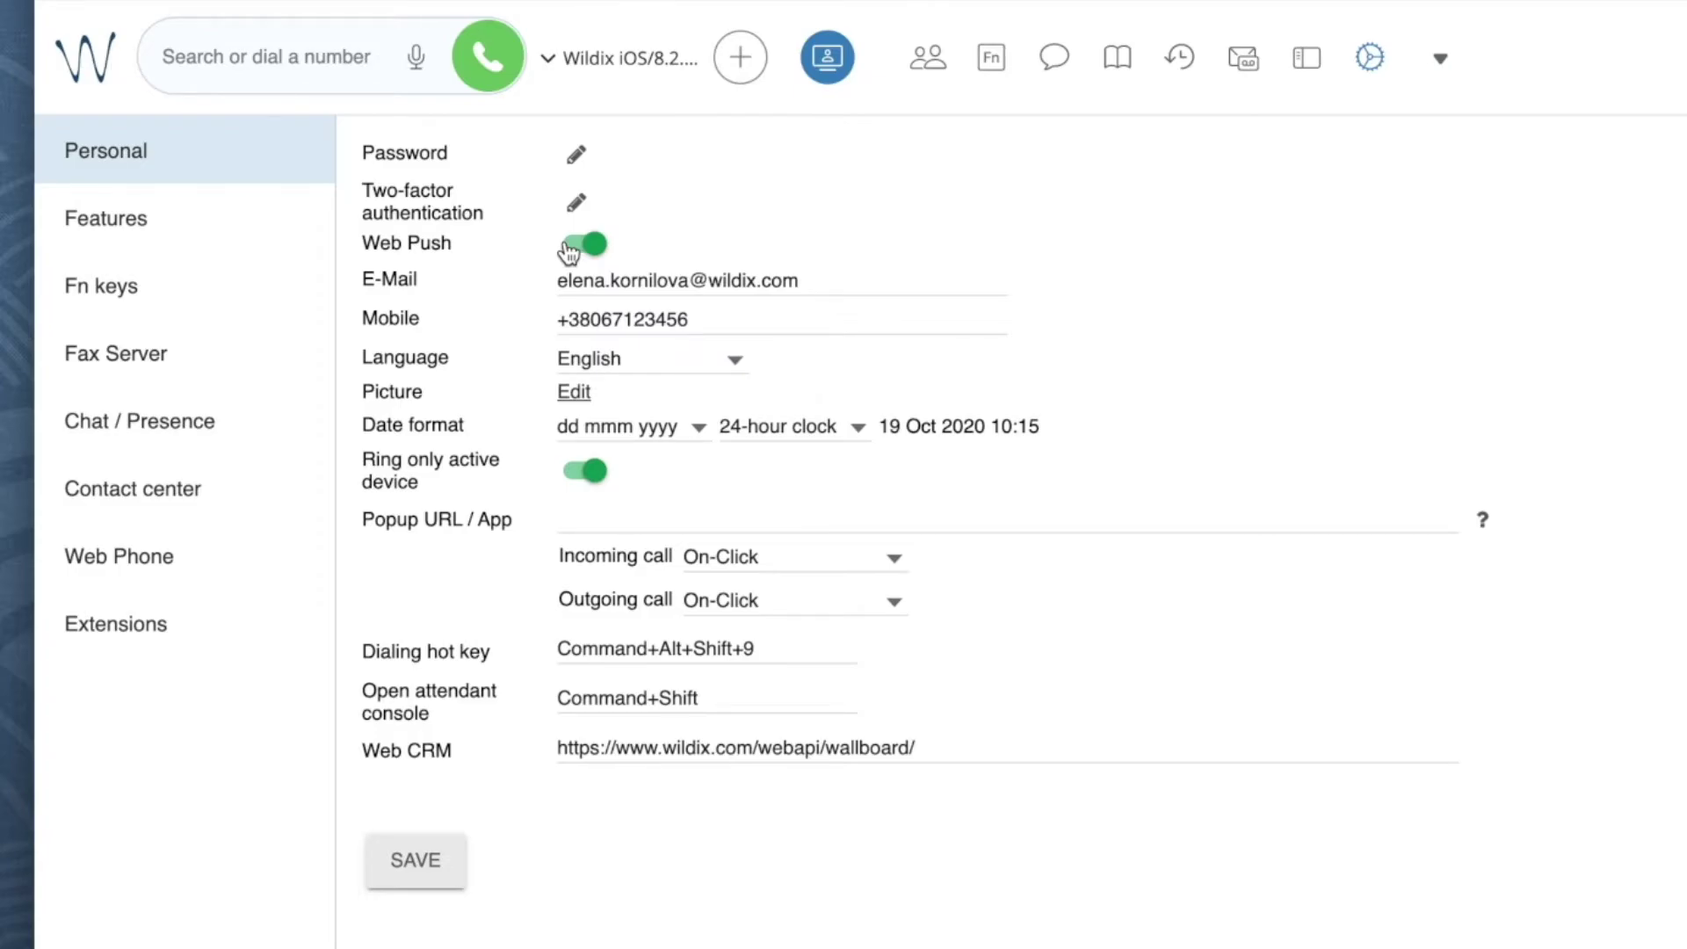
left_click(997, 67)
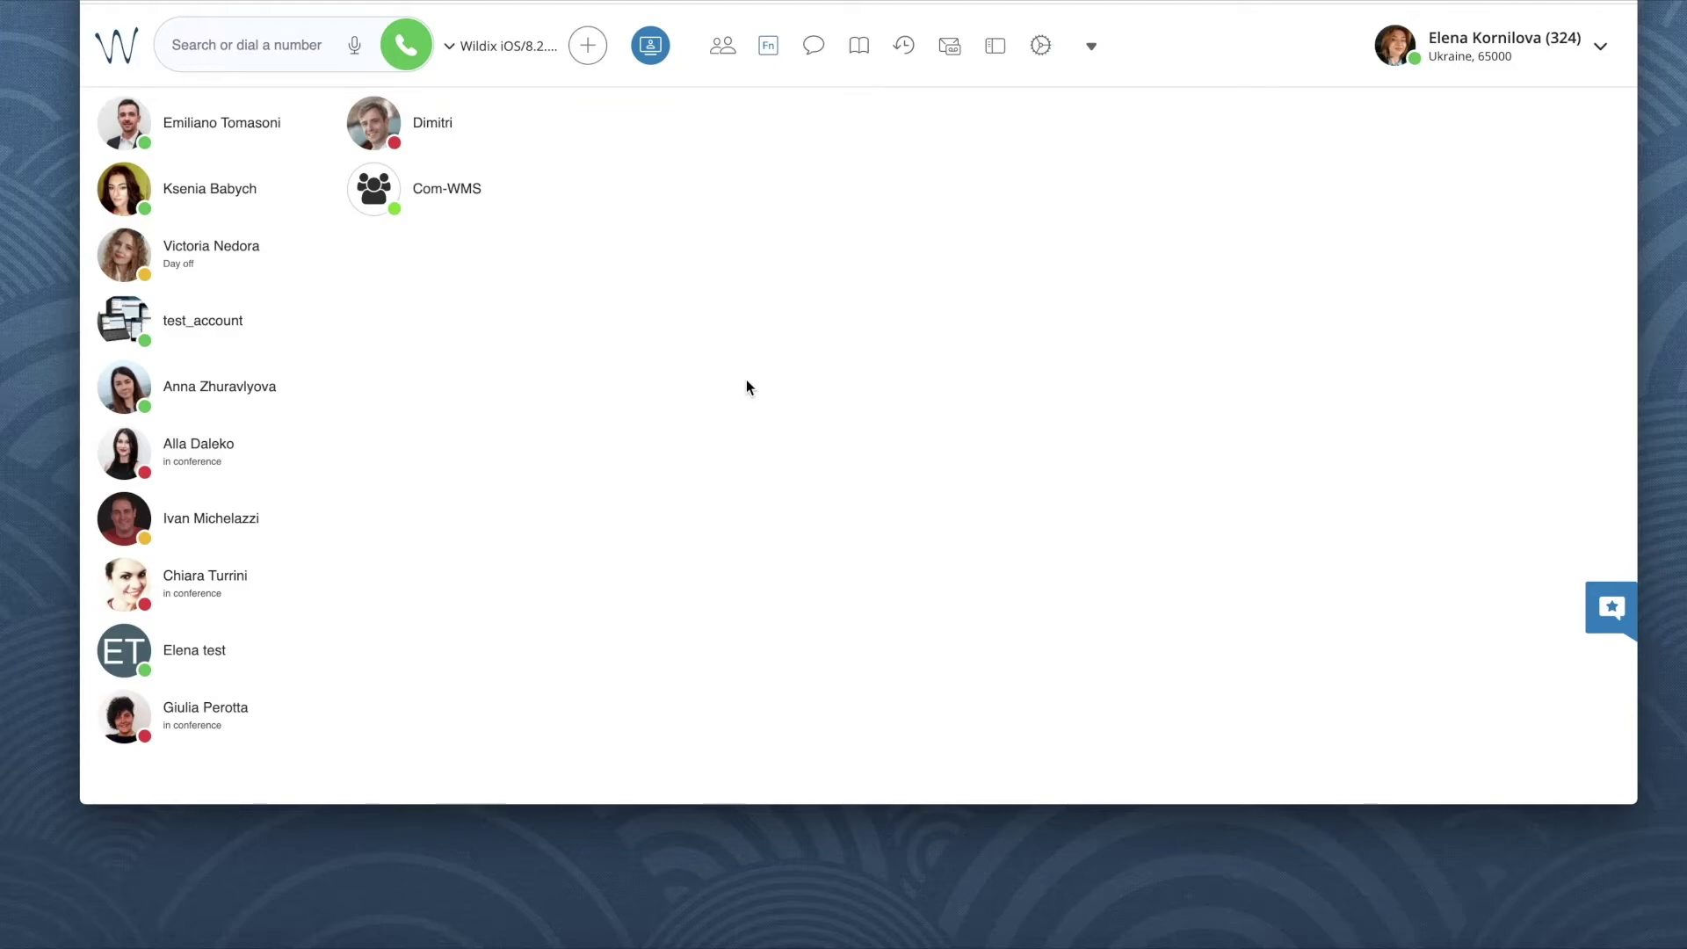
Check the calling device list without changing it, then hang up the current call
left_click(449, 51)
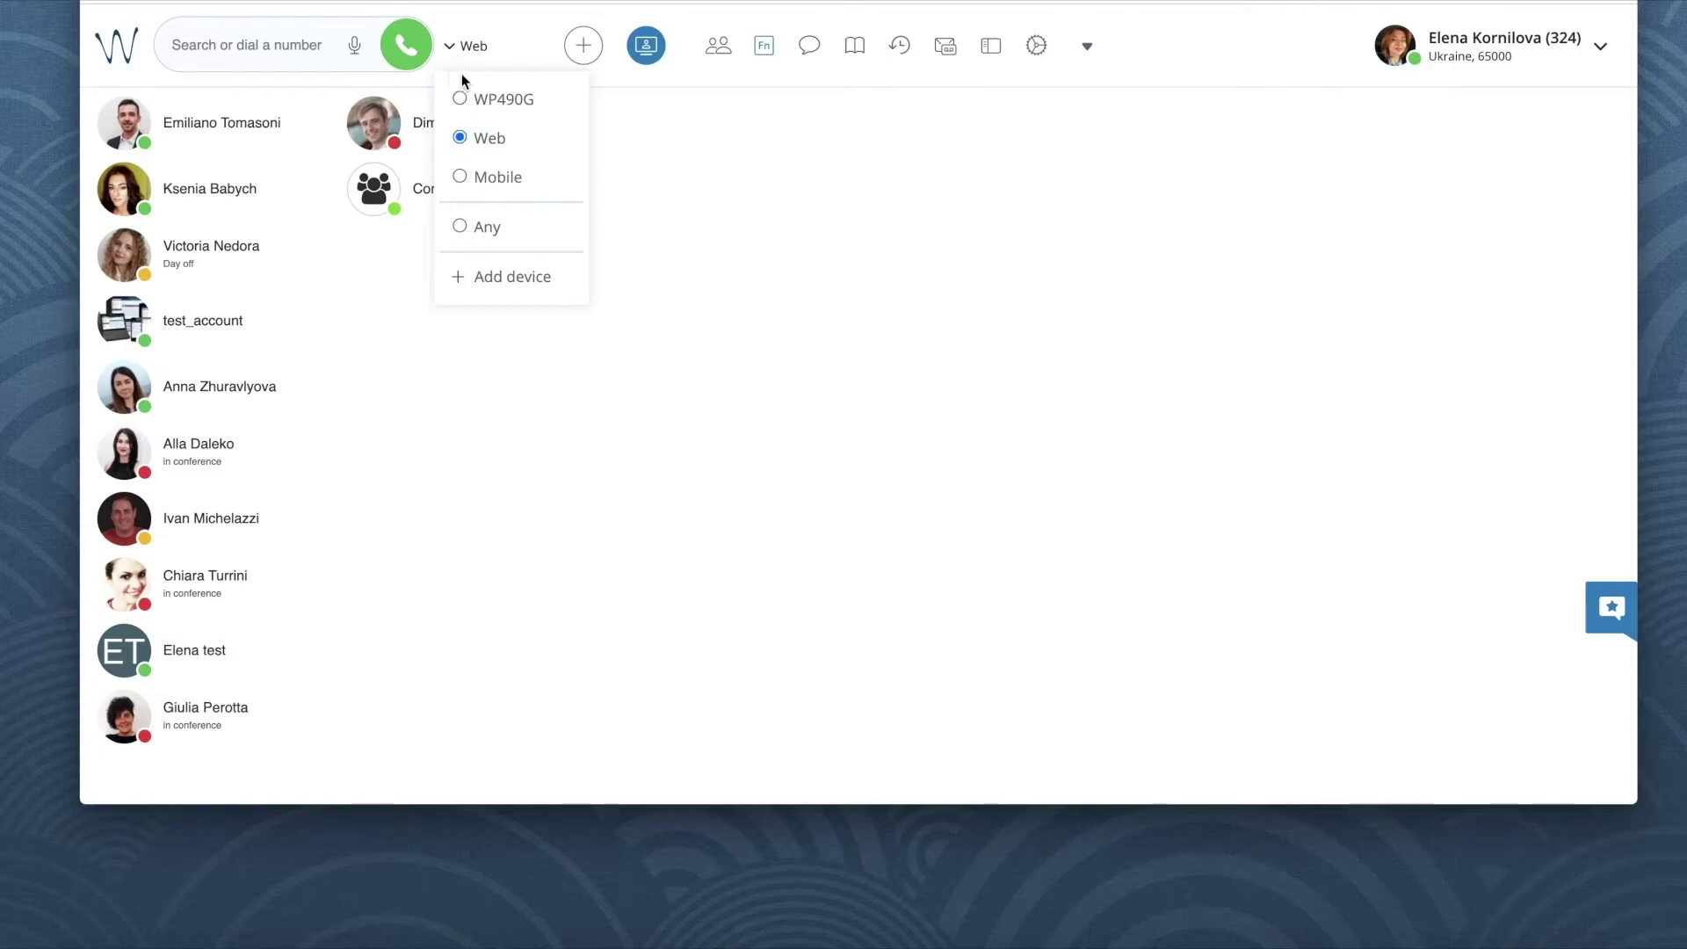
left_click(452, 51)
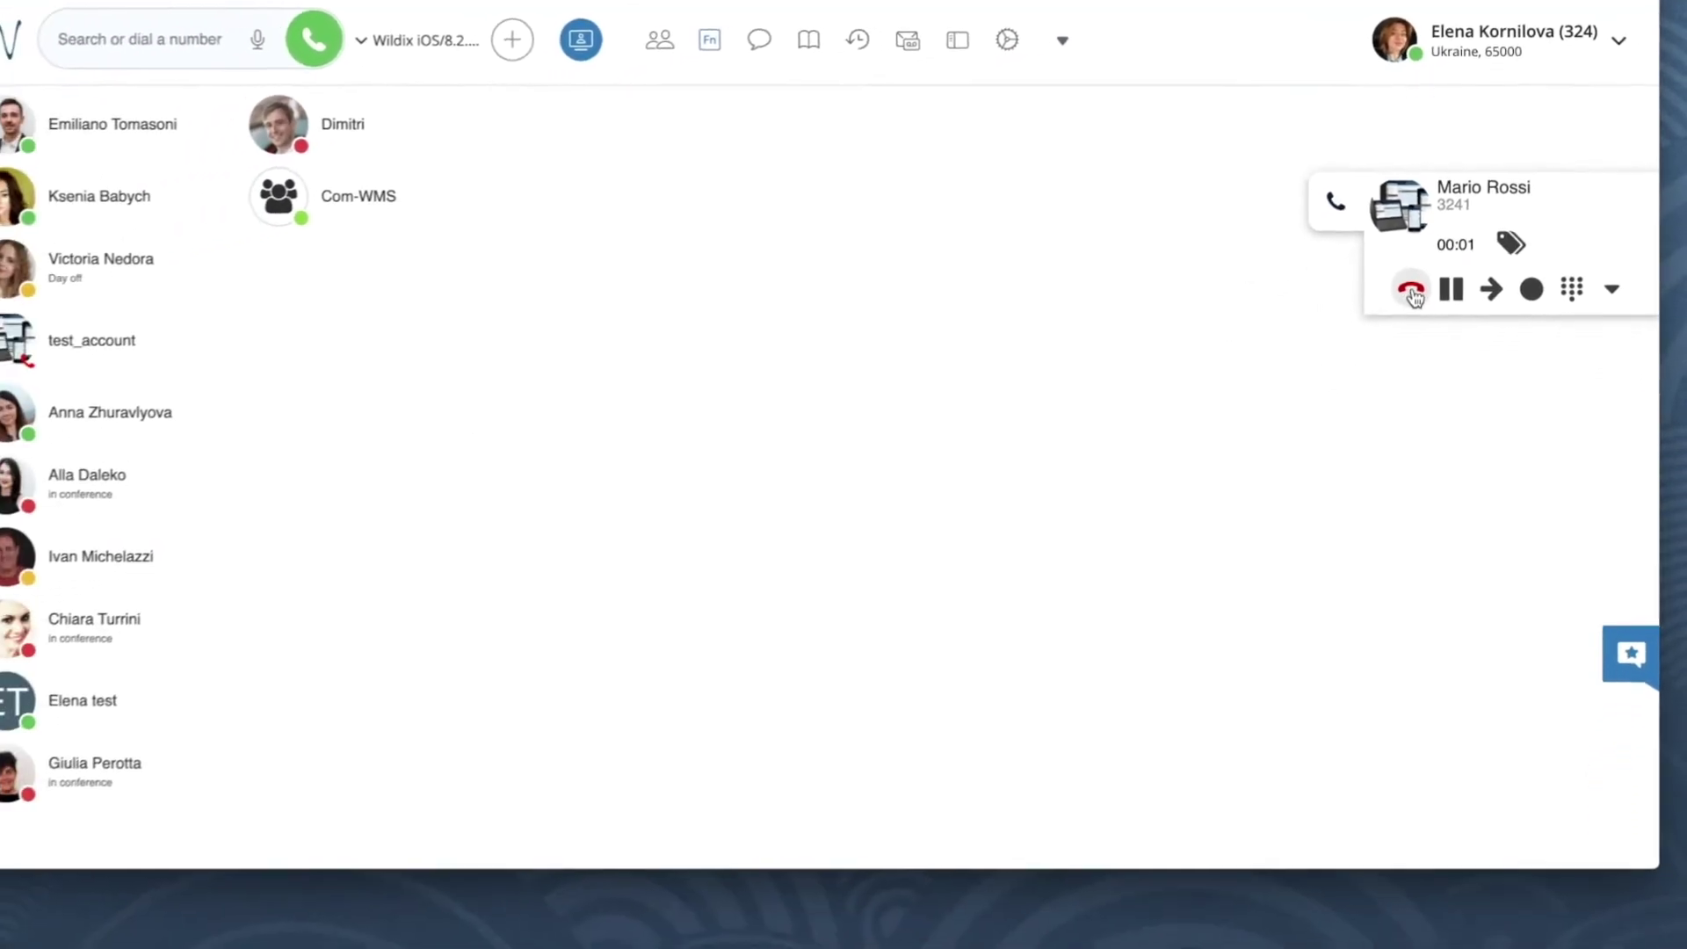
left_click(1412, 292)
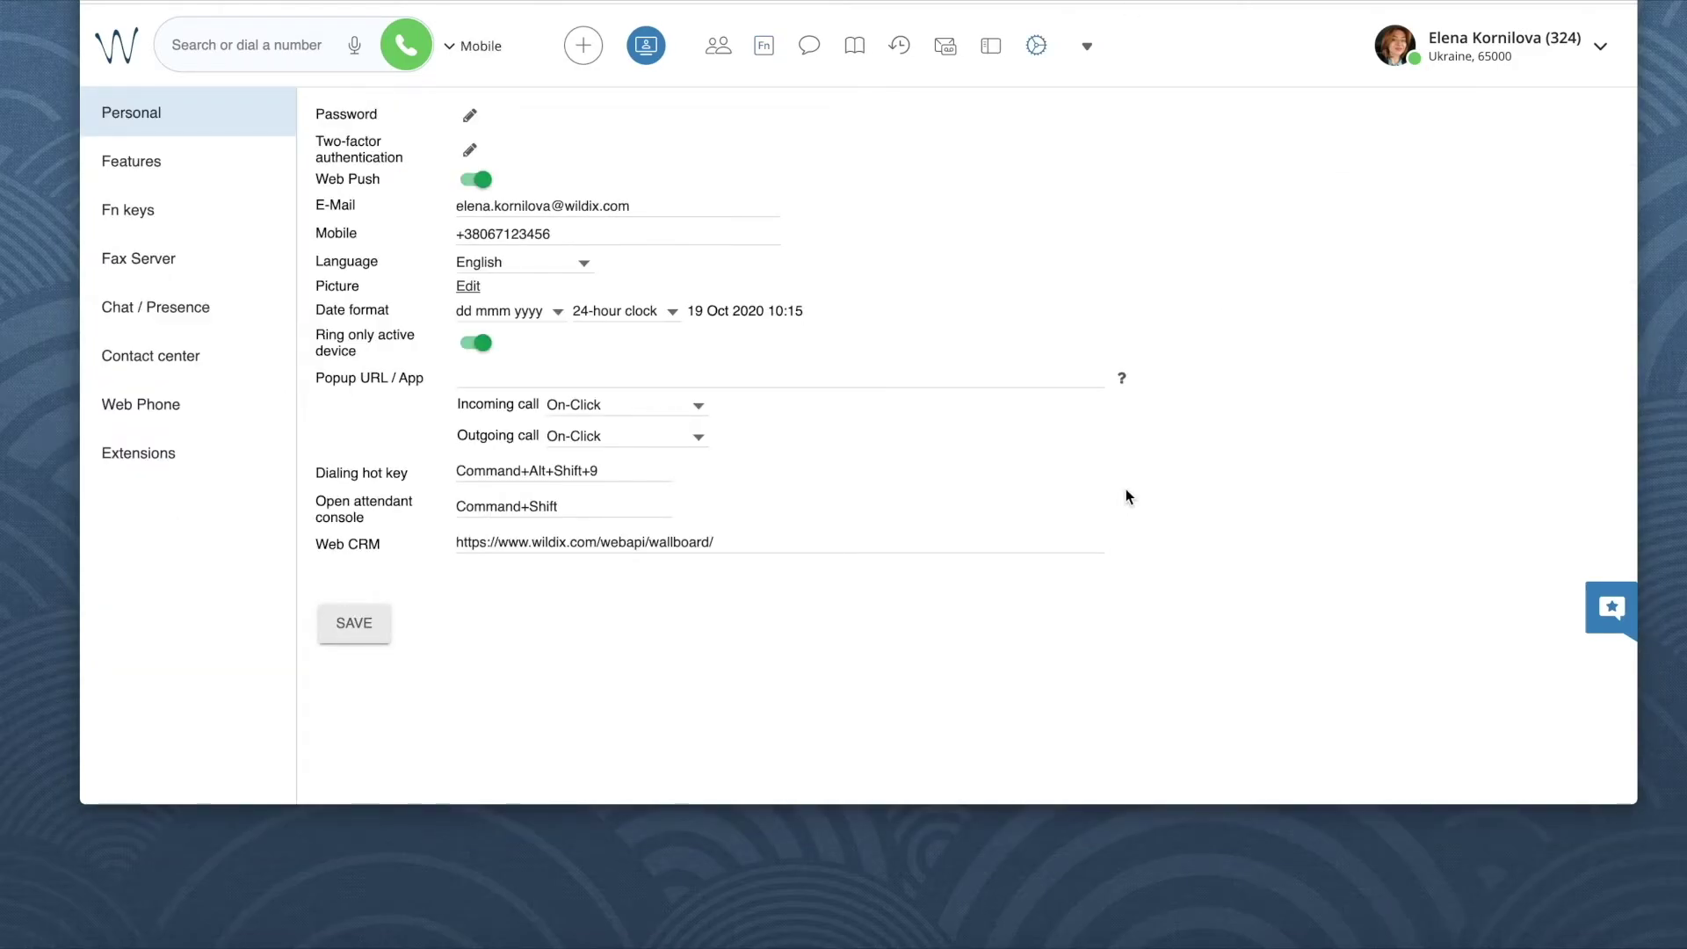
Review the calling device options with Mobile selected, closing the list unchanged
left_click(451, 49)
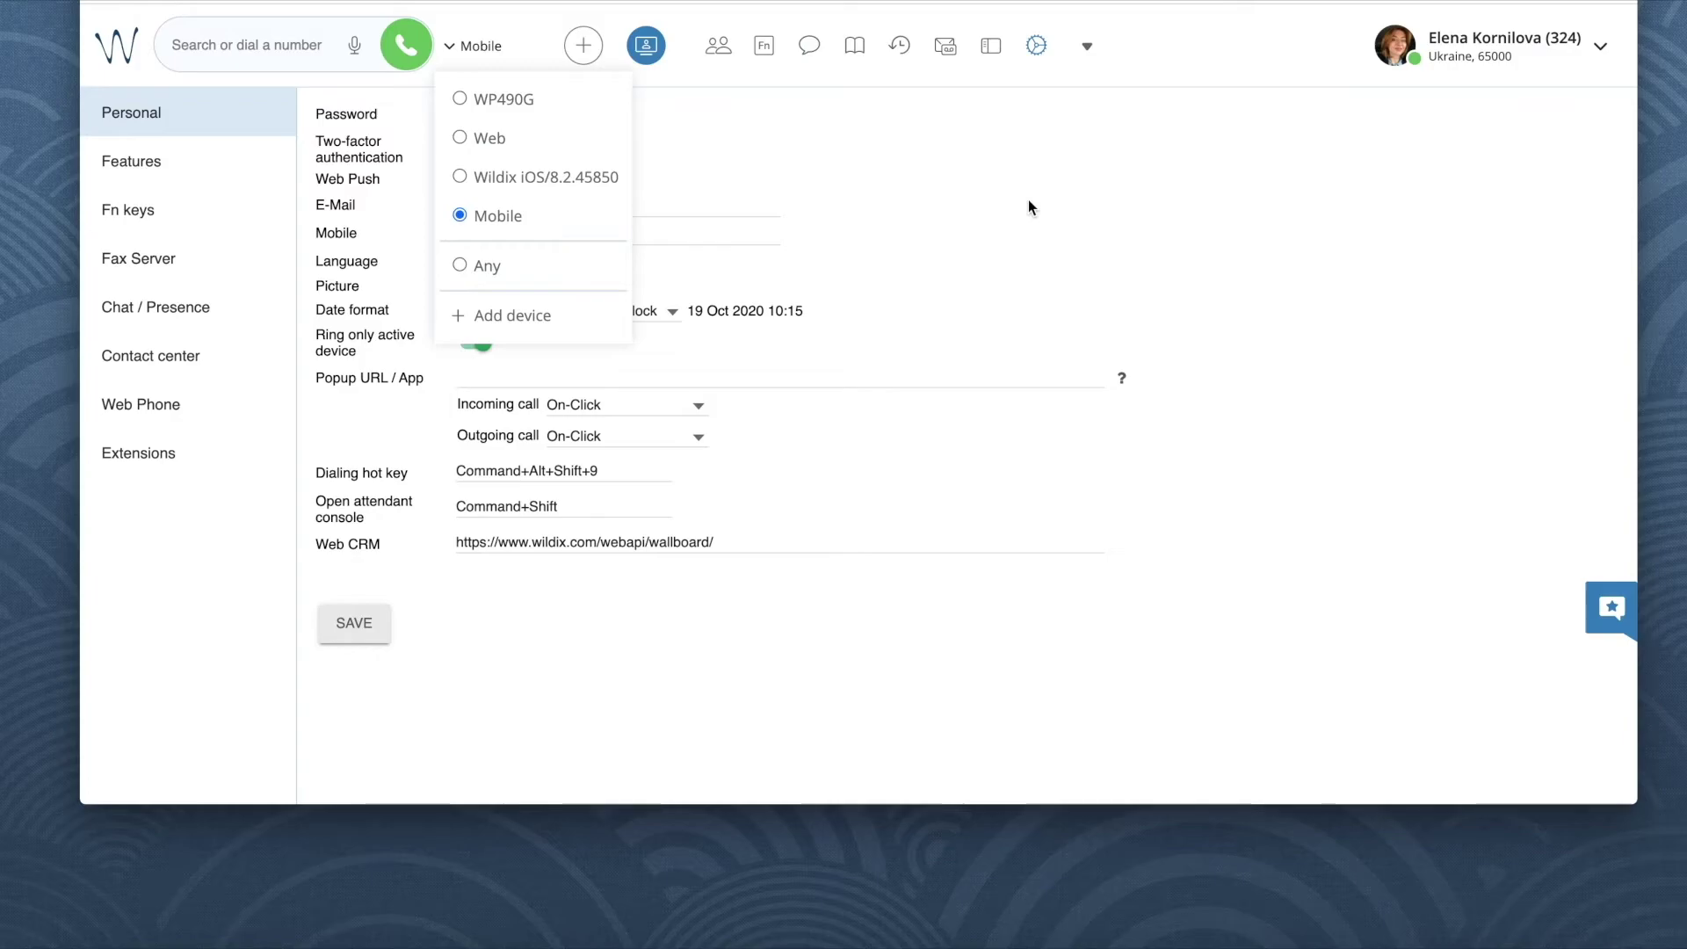
left_click(1030, 206)
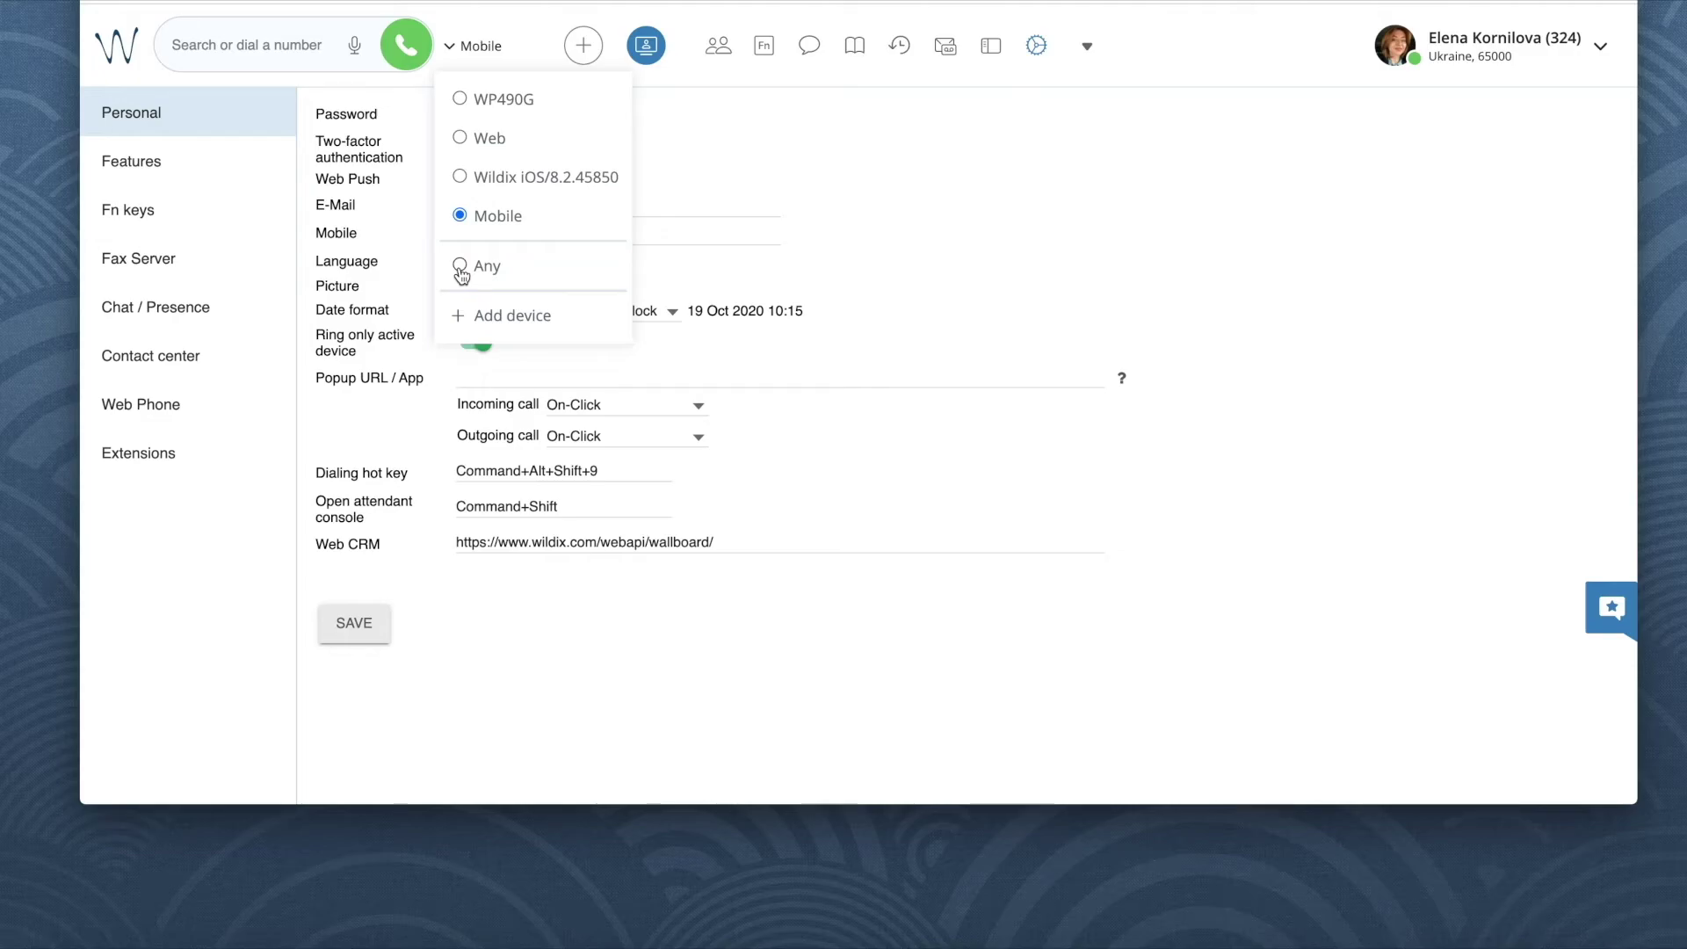
Set the calling device to Any and enter +123456789 in the dial box
left_click(461, 272)
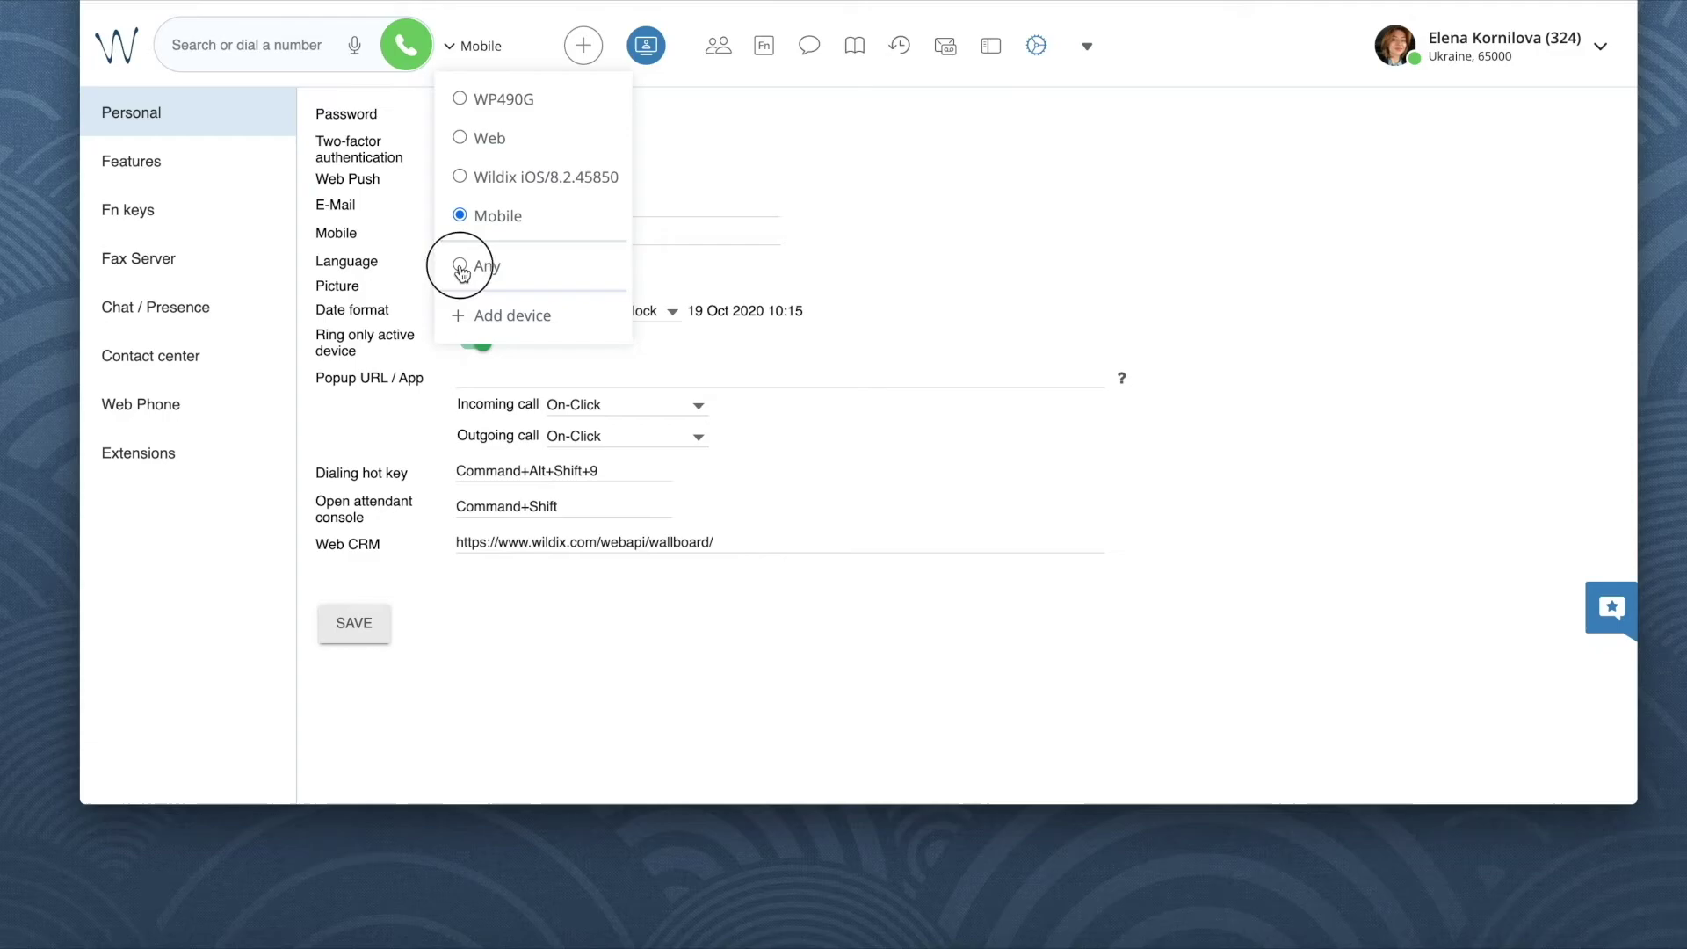
left_click(203, 54)
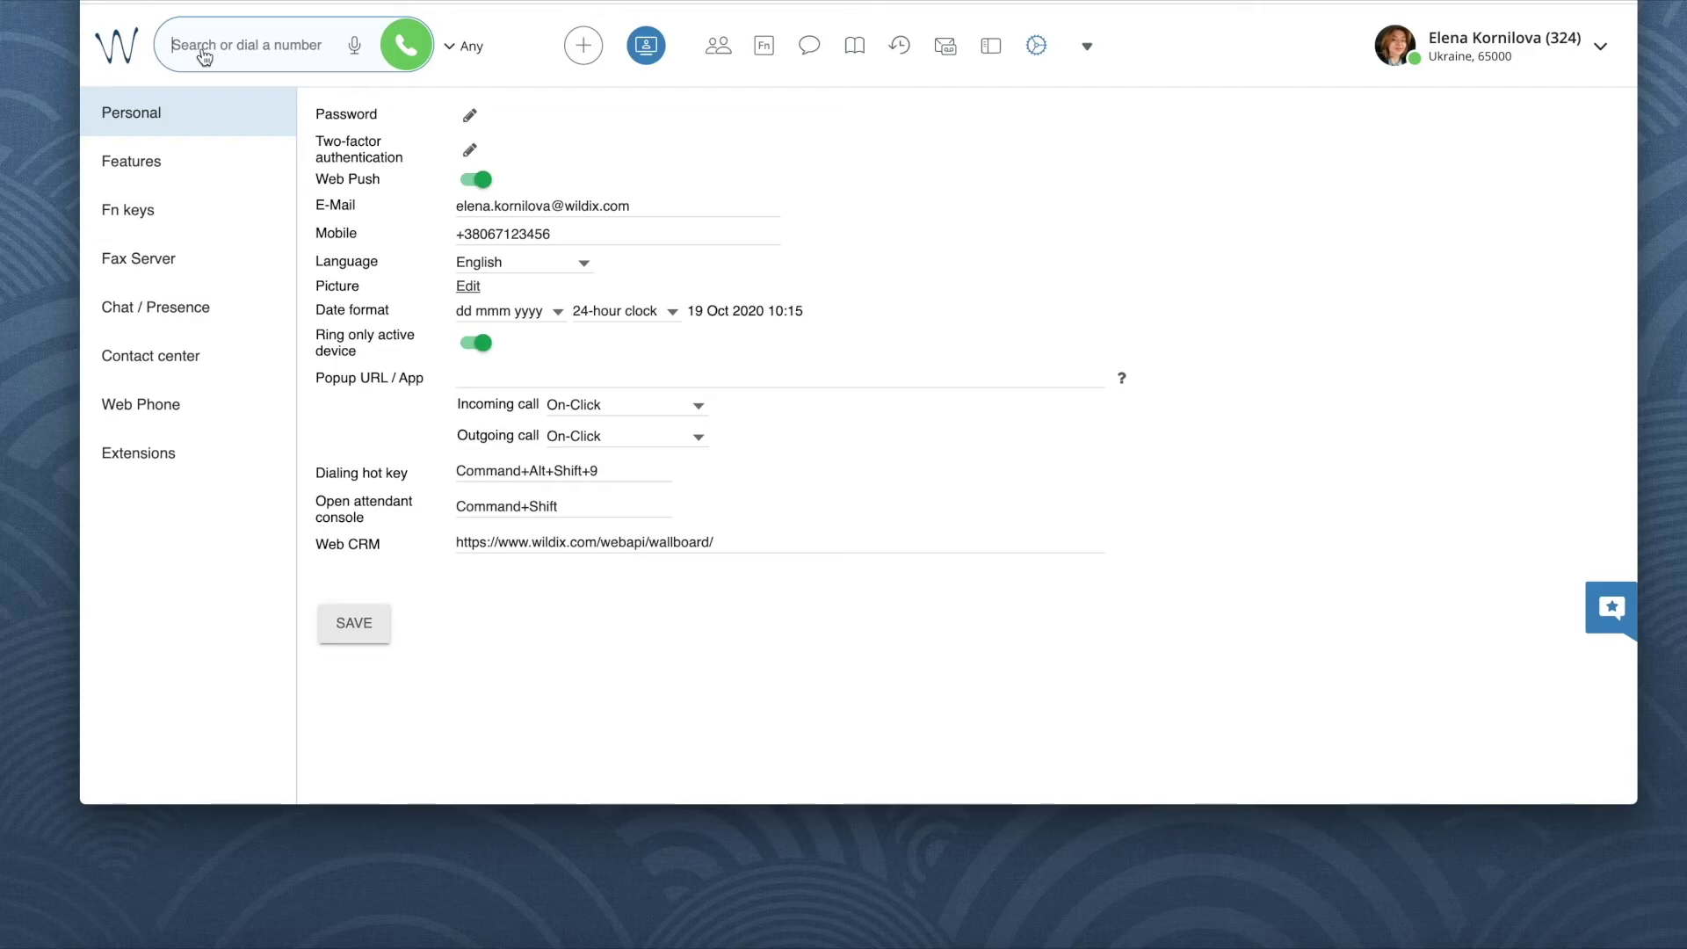
type("123456789")
left_click(172, 45)
type("+")
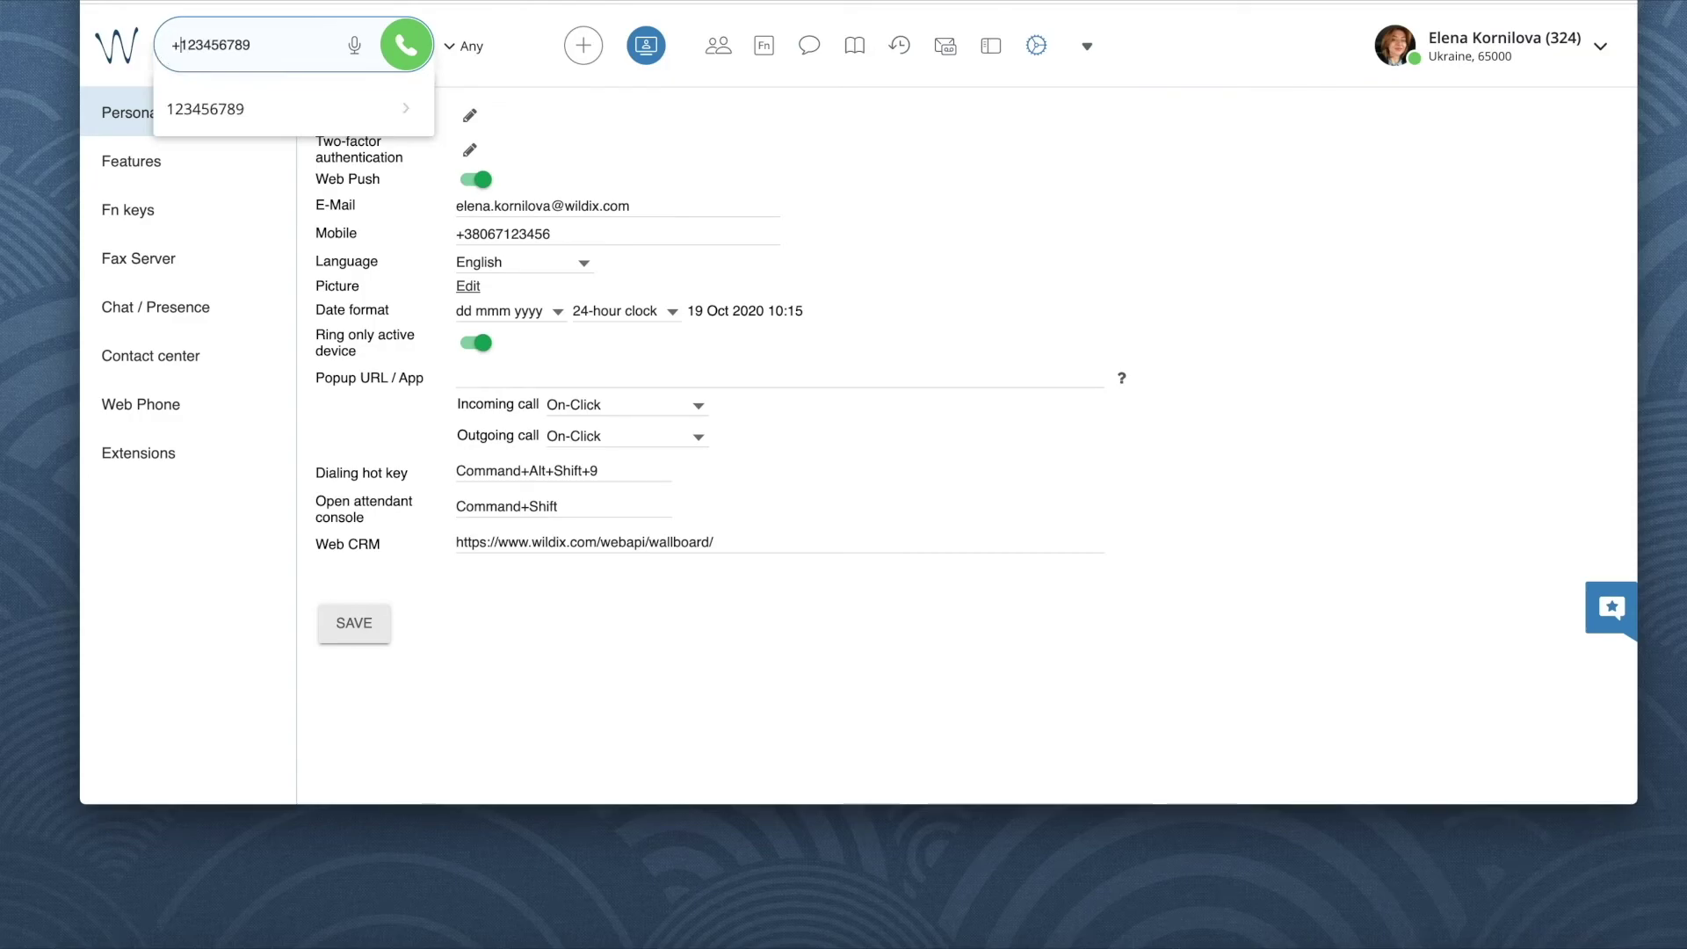
Call +123456789 from the Web device, hang up, and return to Personal settings
left_click(407, 46)
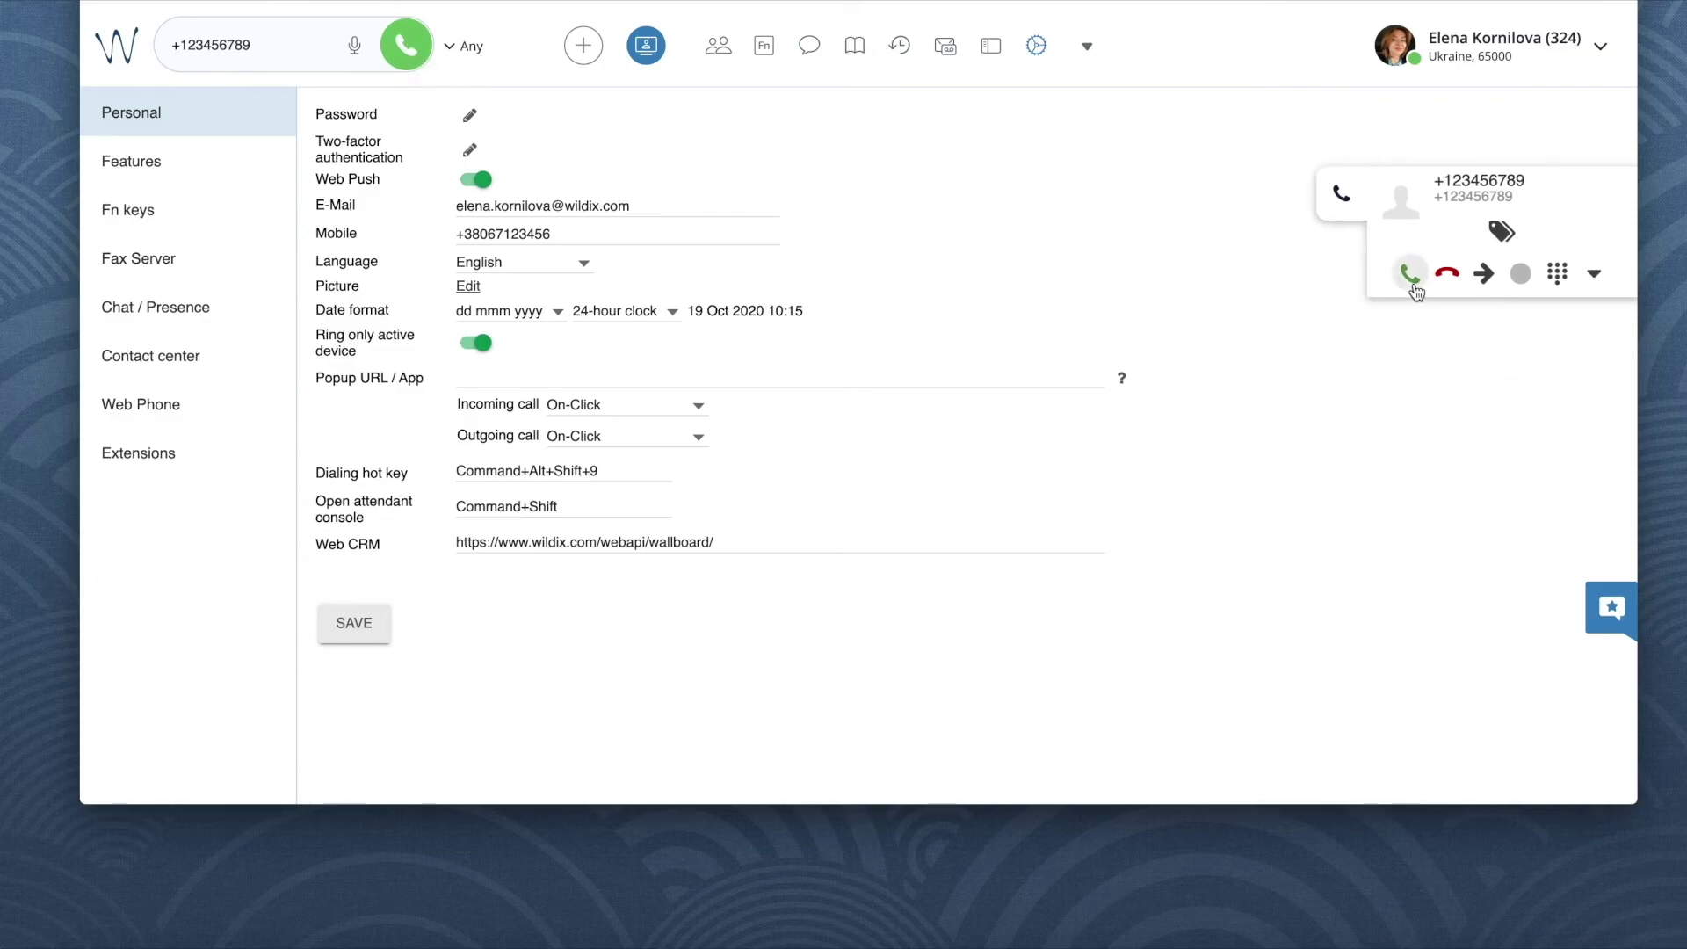
left_click(1411, 278)
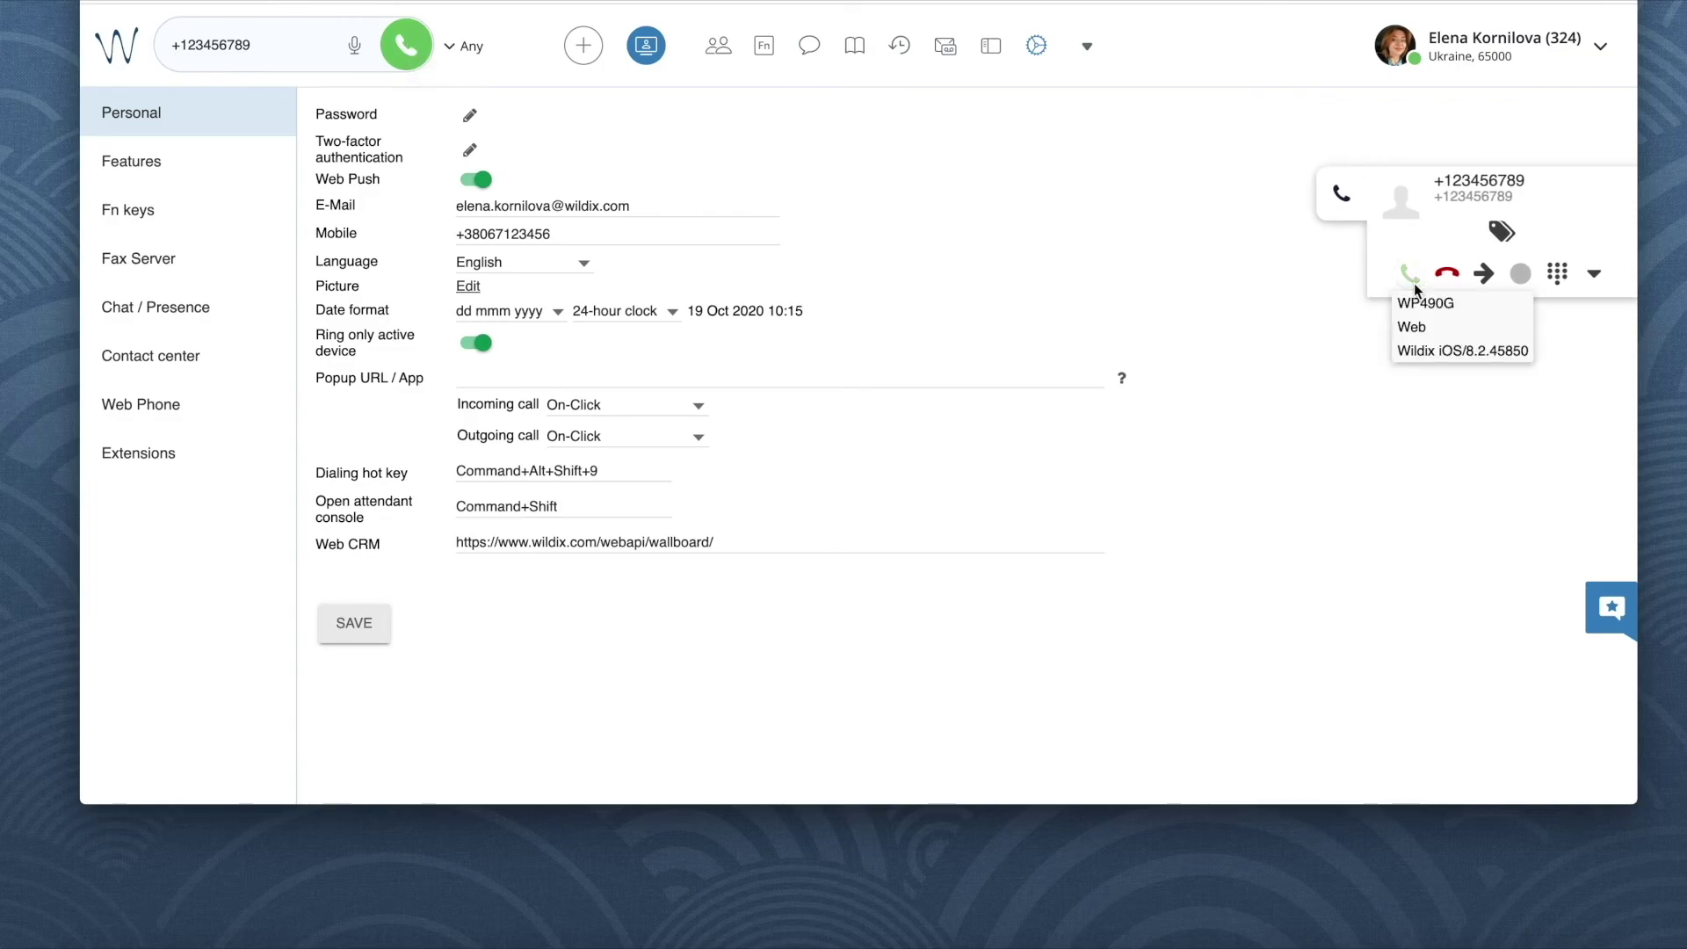
left_click(1420, 334)
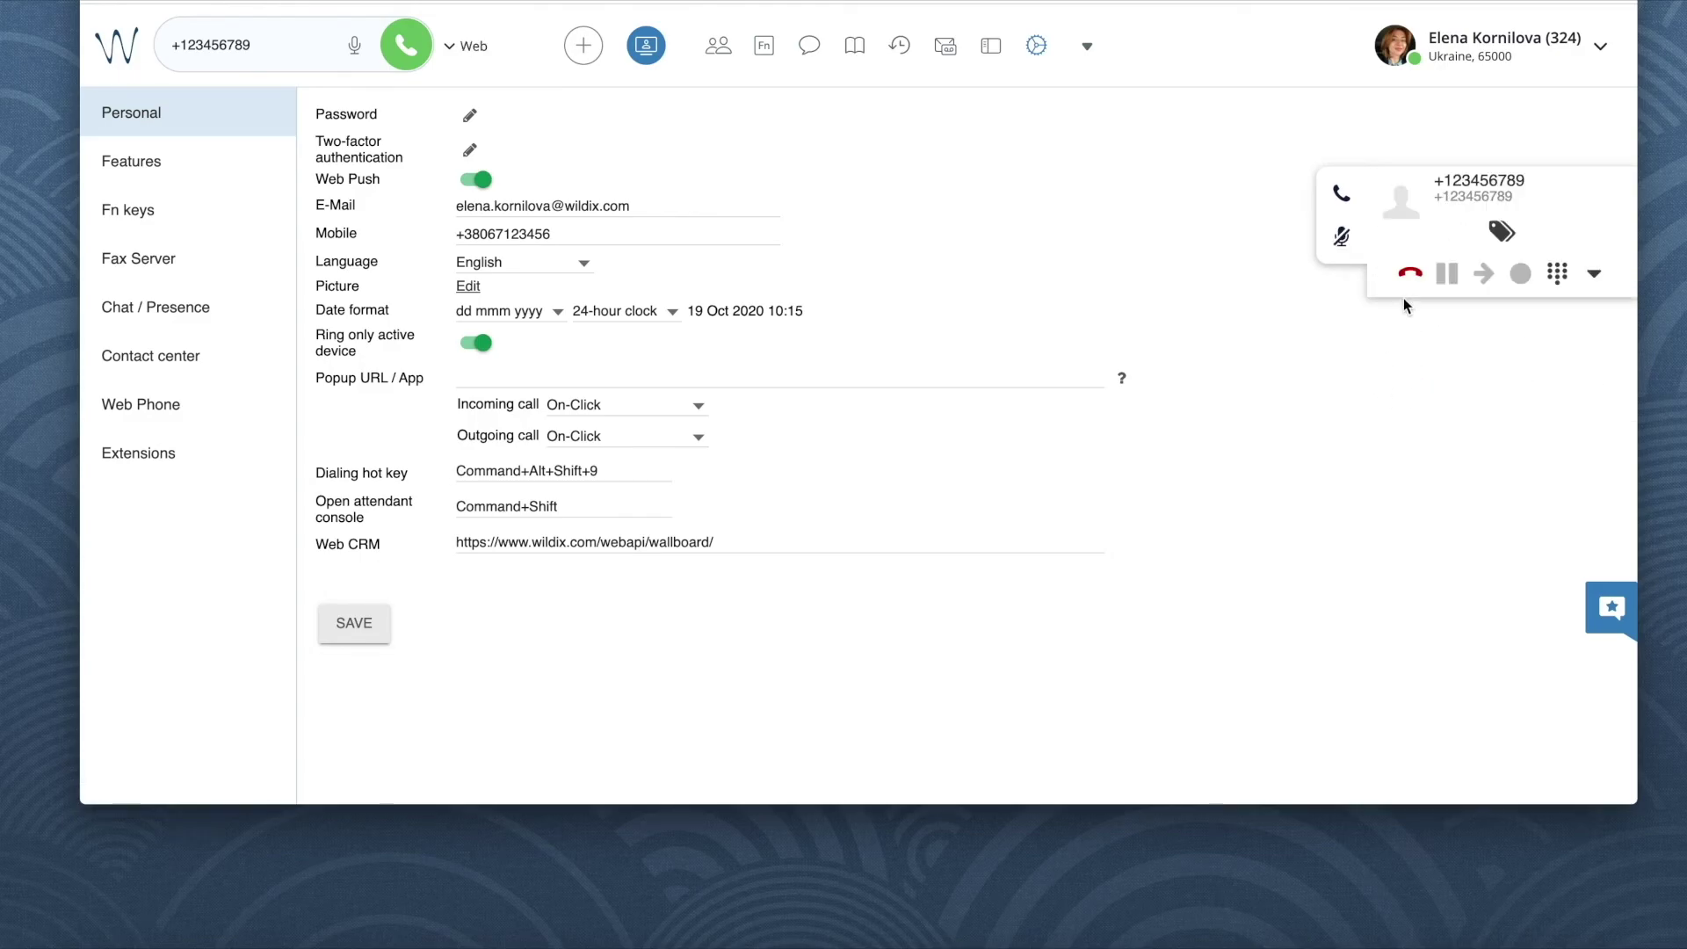
left_click(1409, 273)
left_click(1036, 46)
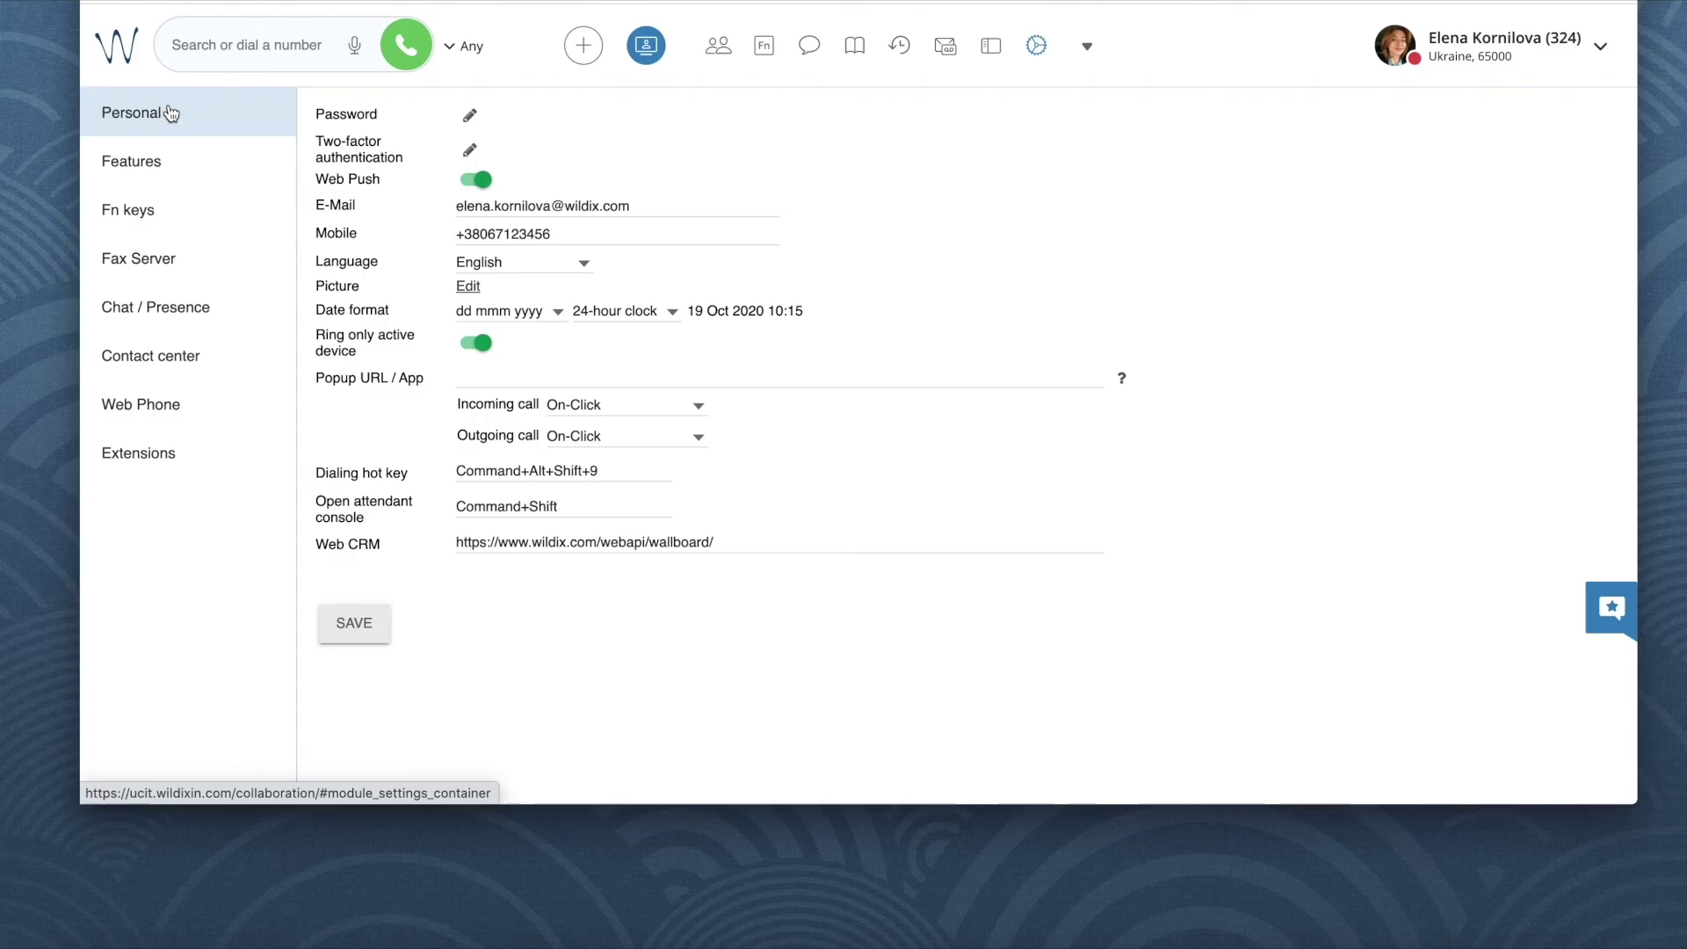
Turn Ring only active device off and back on, saving after each change
left_click(471, 348)
left_click(352, 631)
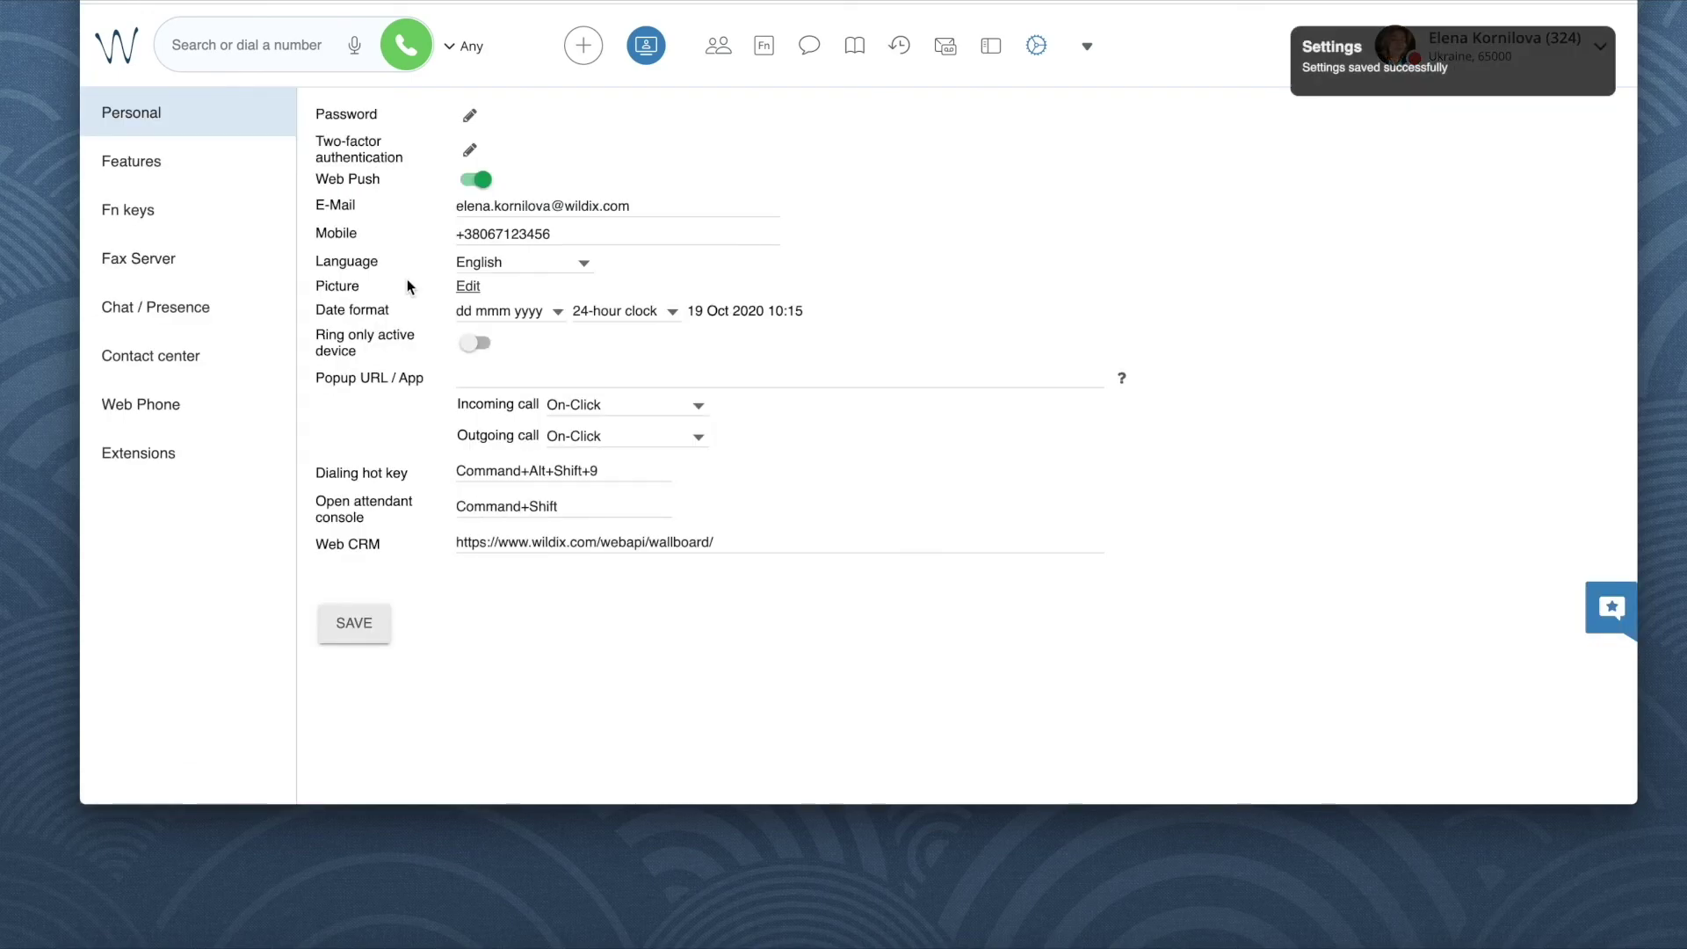
left_click(476, 344)
left_click(354, 623)
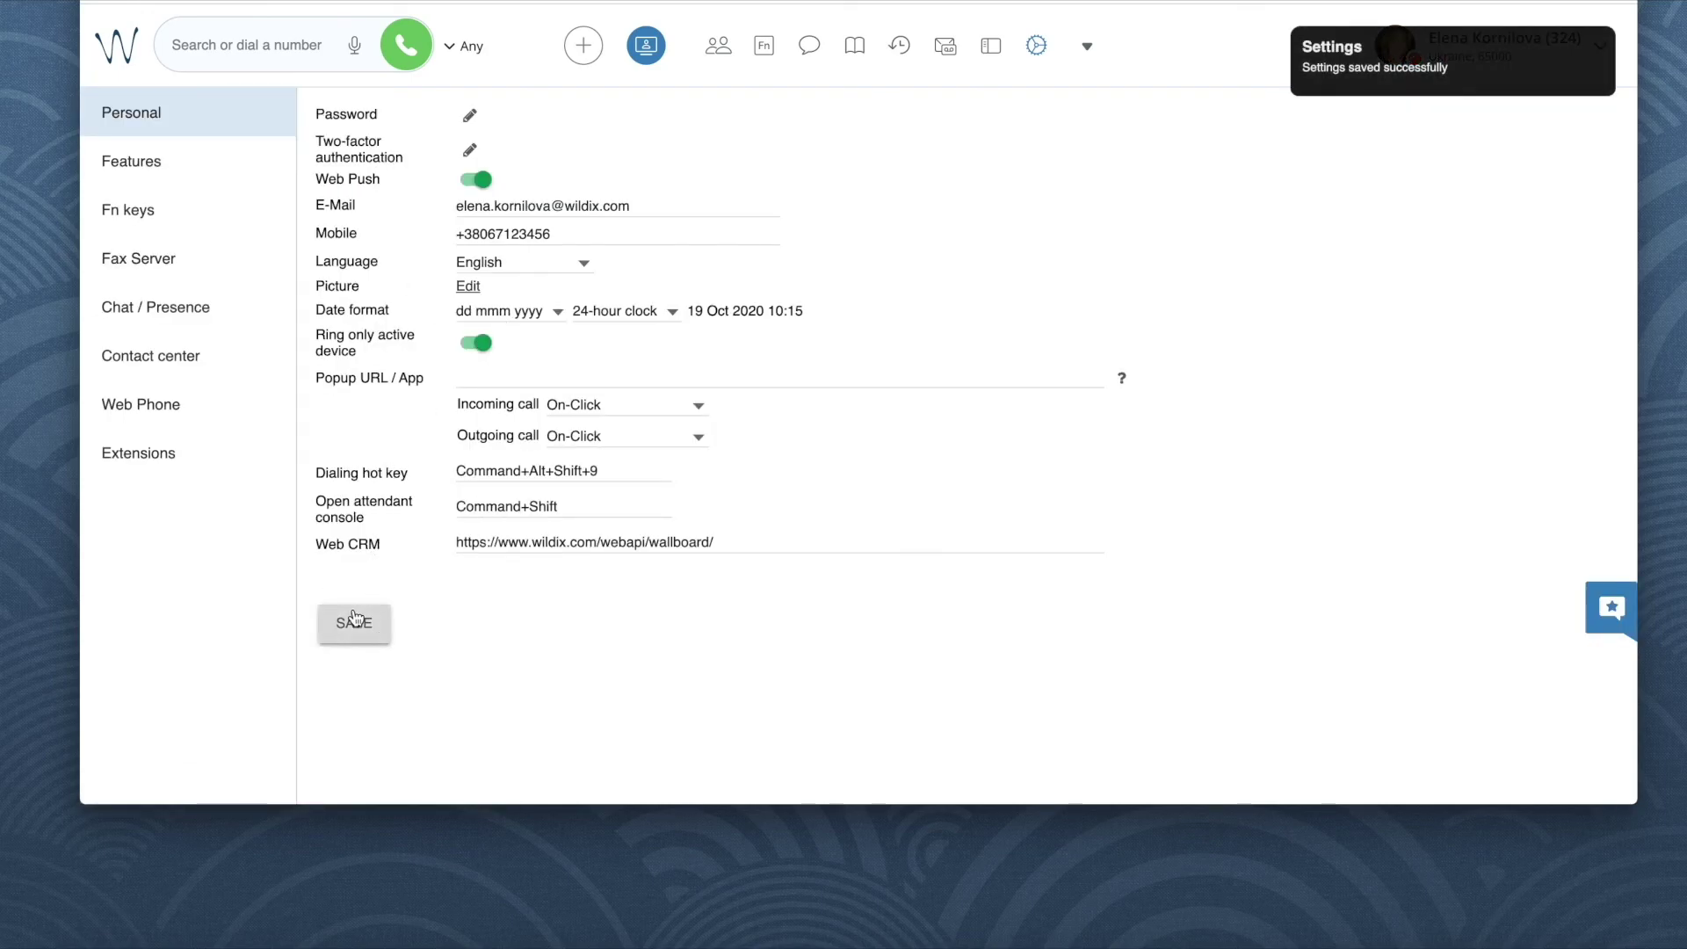
left_click(455, 49)
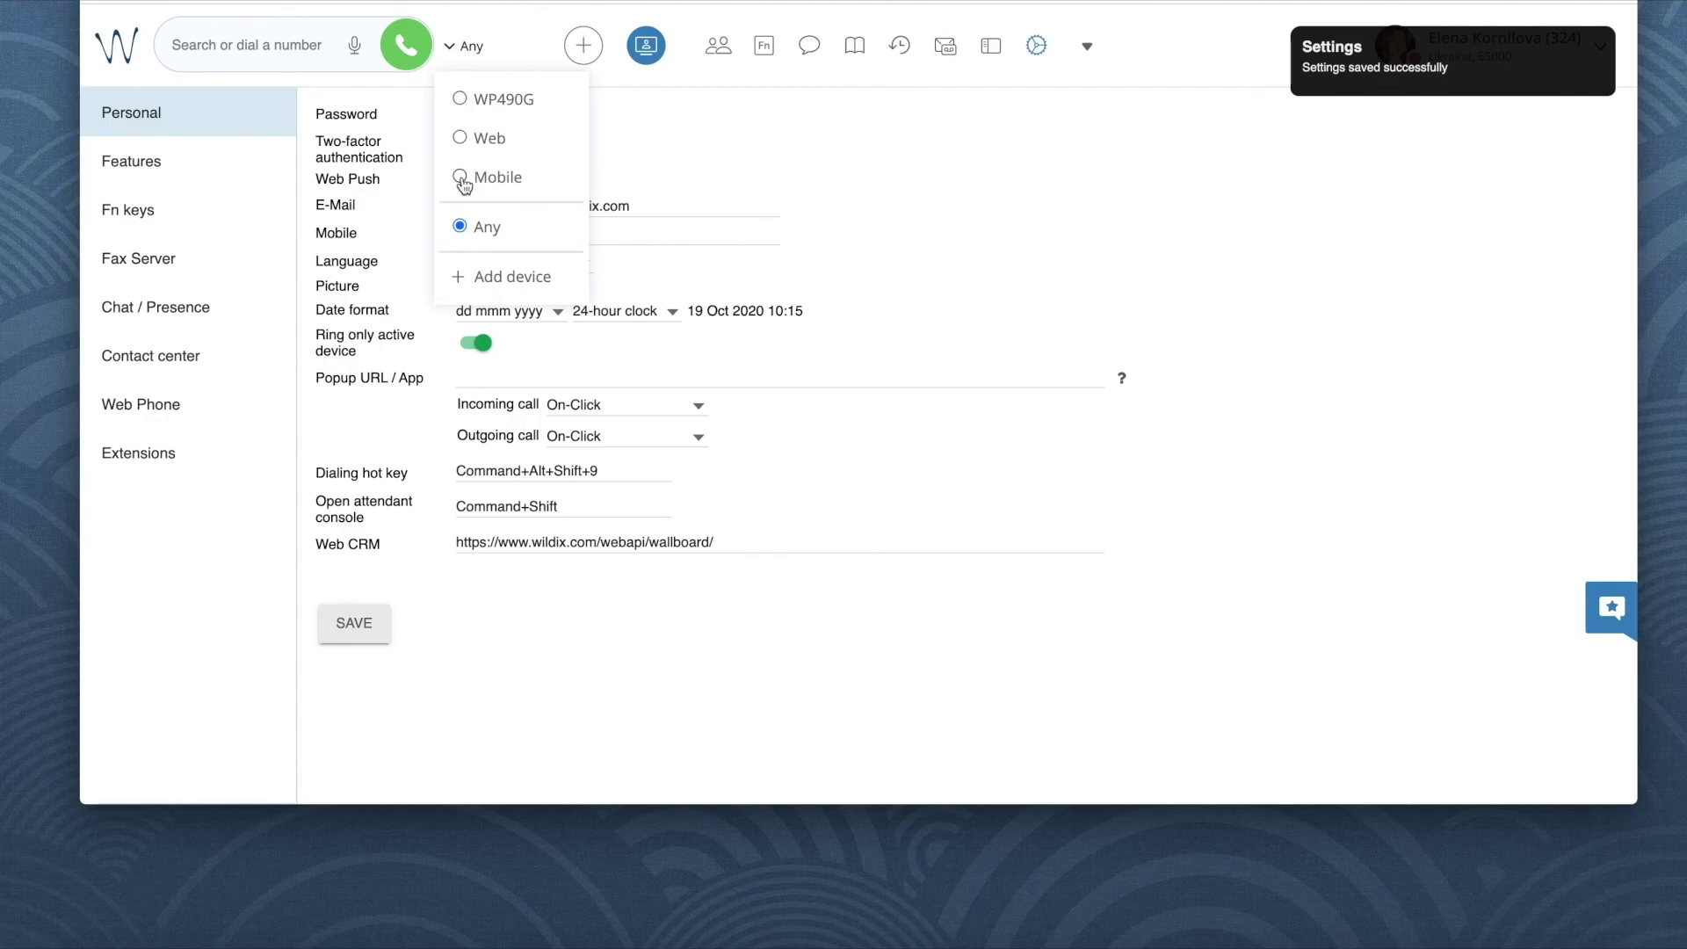